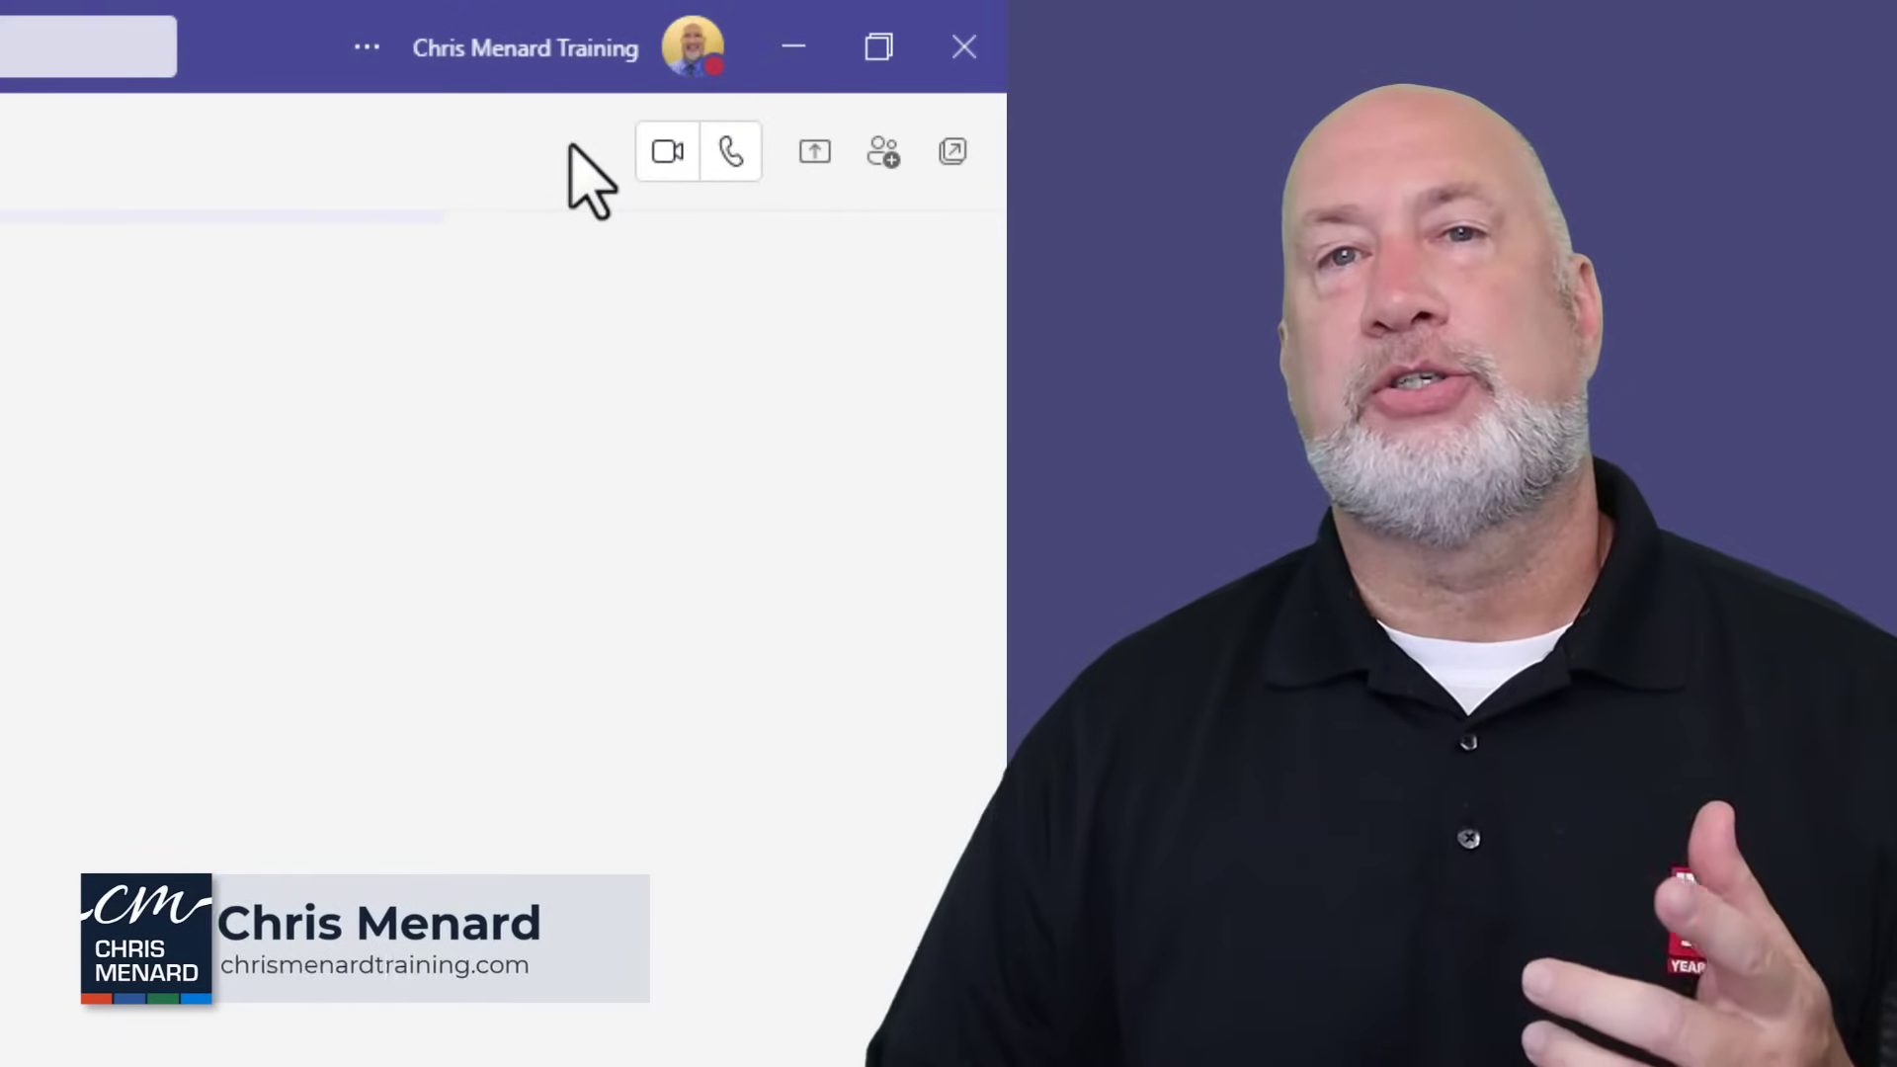
# Browse the presence status options, then switch to the calendar week view
pyautogui.click(673, 65)
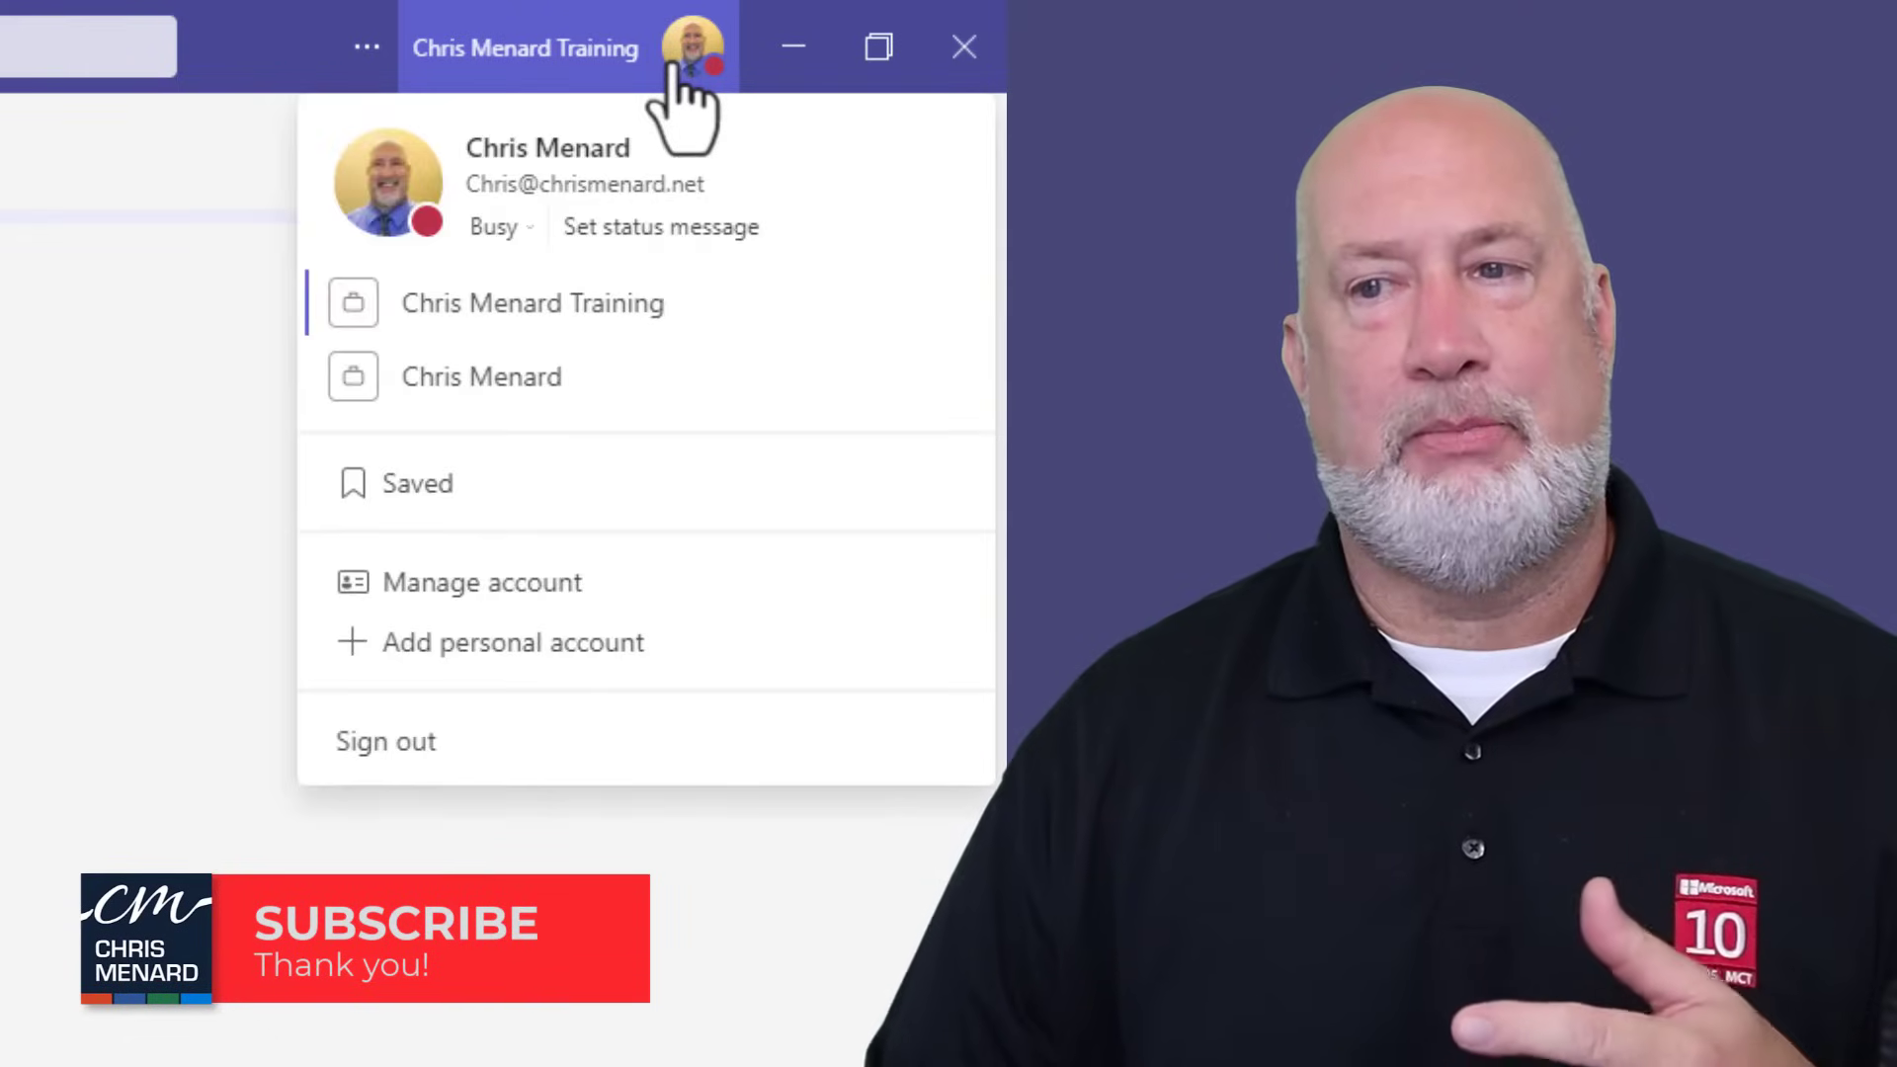
pyautogui.click(514, 233)
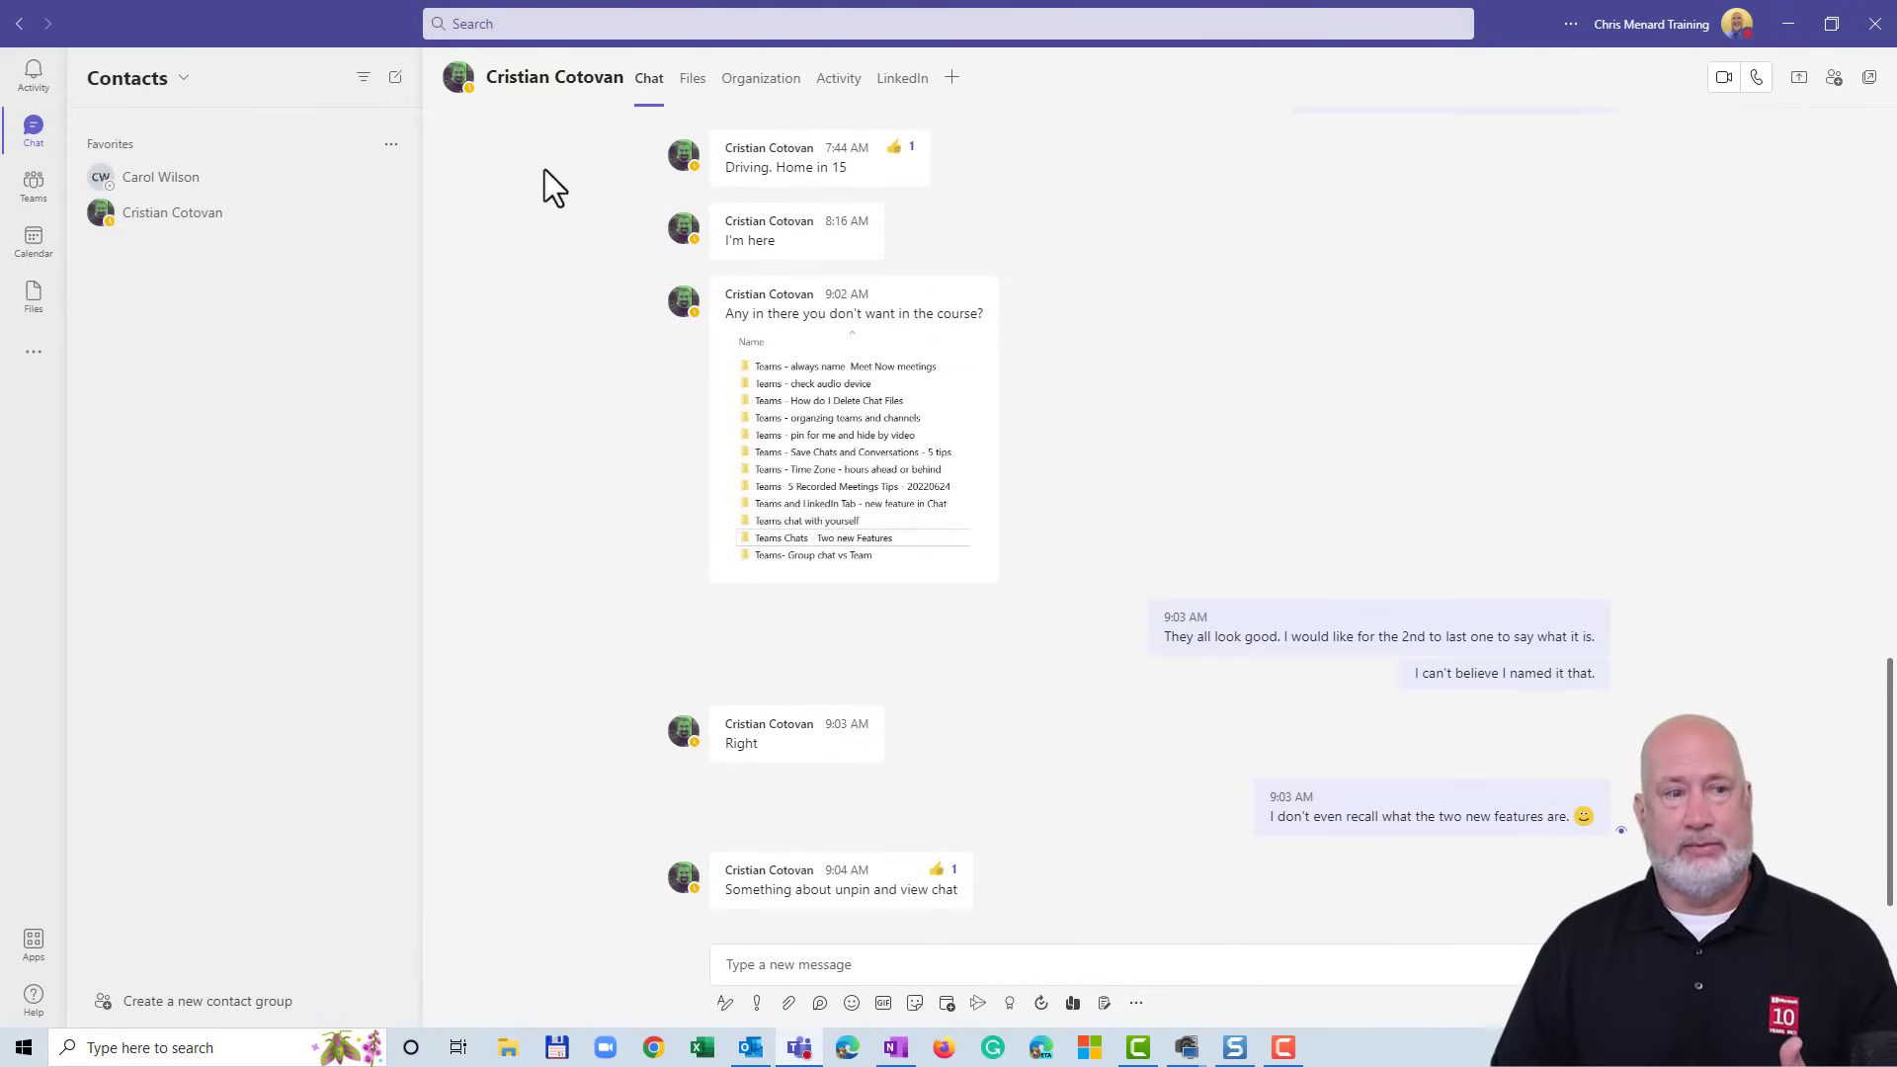
pyautogui.click(34, 239)
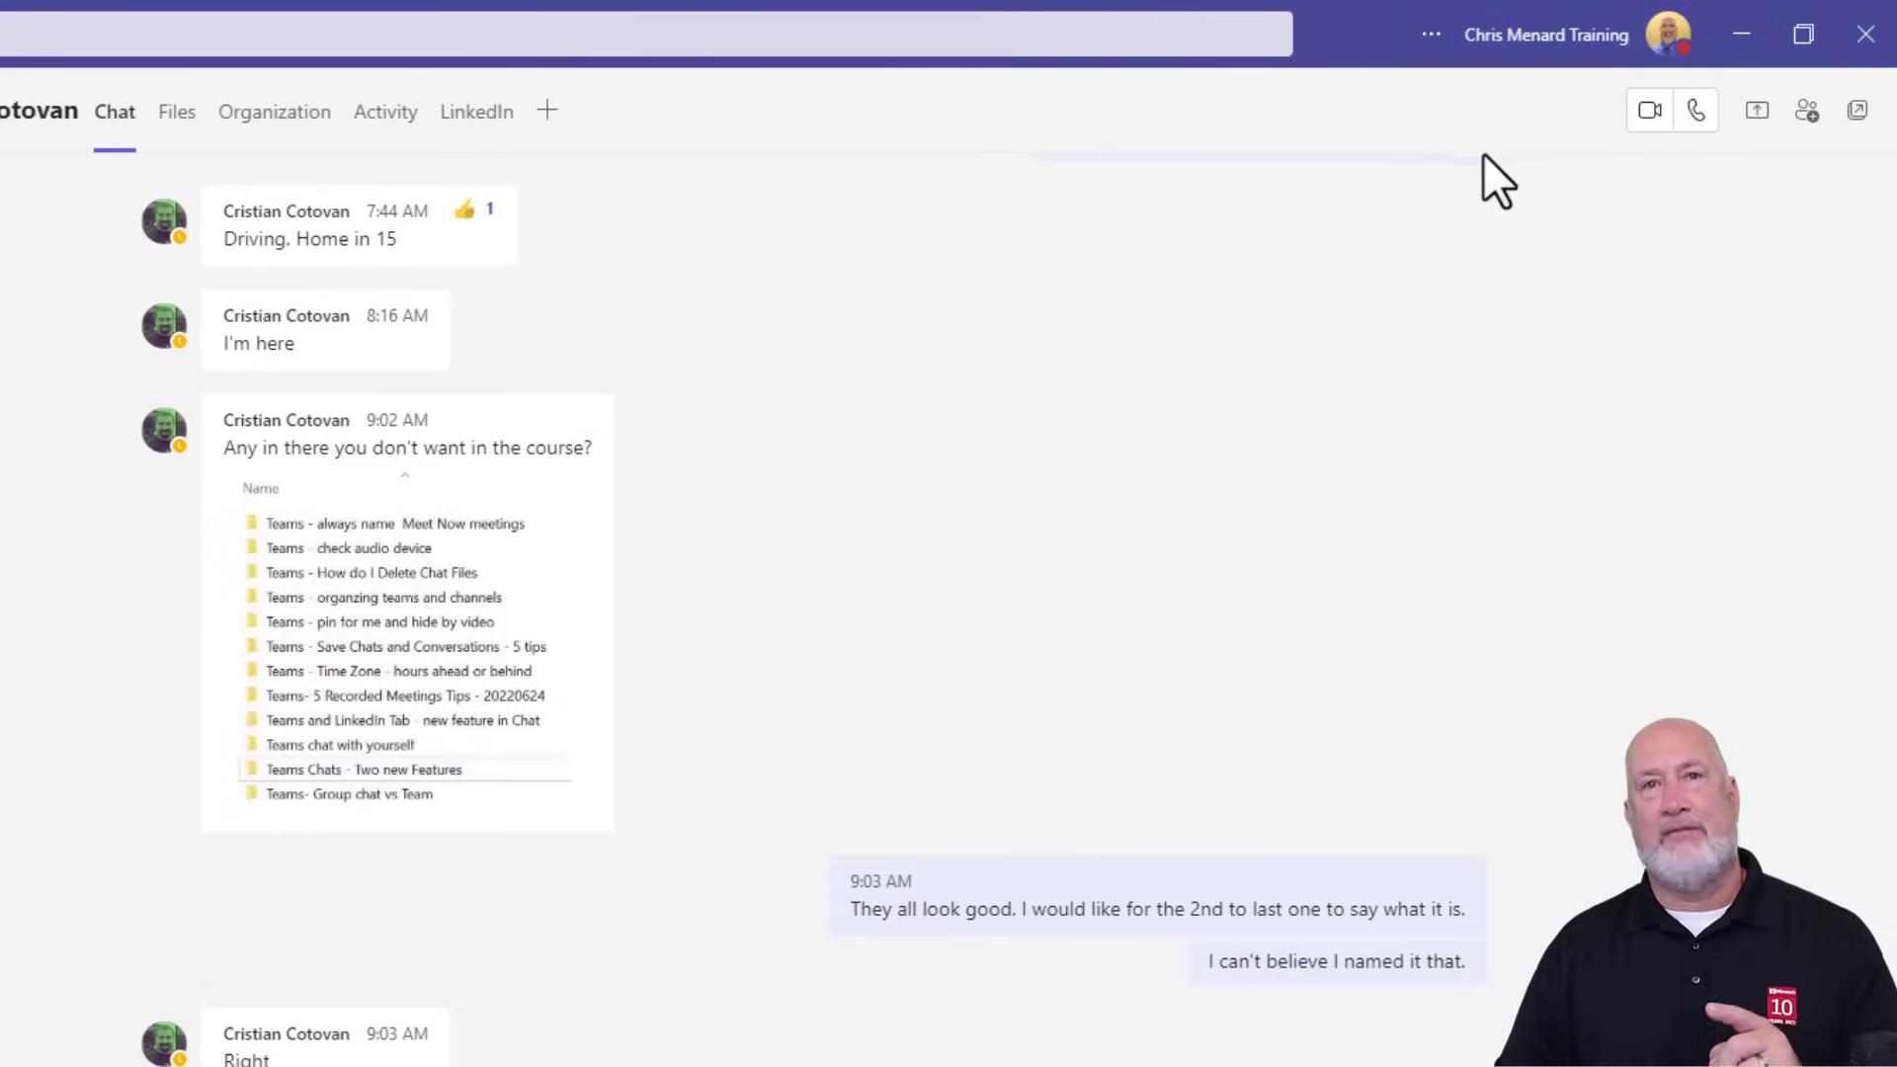
# Change presence status from Busy to Available
pyautogui.click(1658, 52)
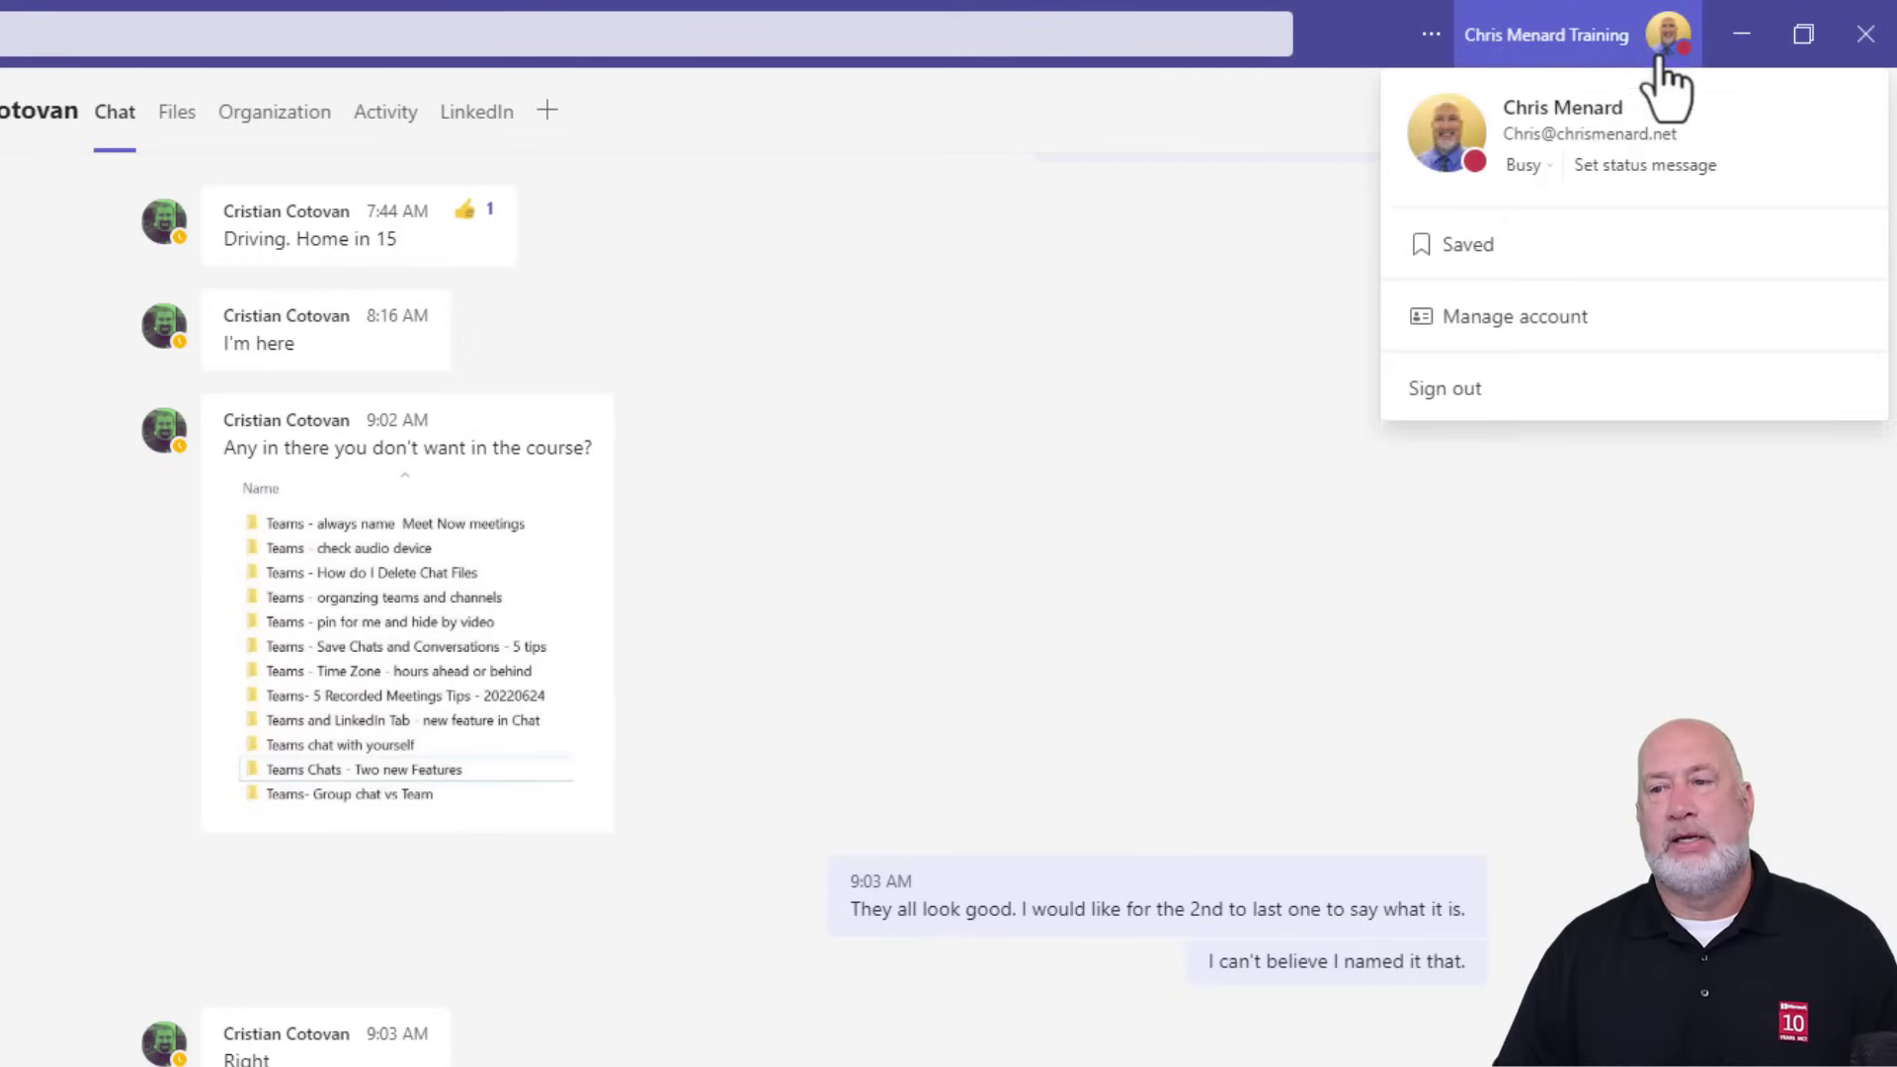
pyautogui.click(1532, 168)
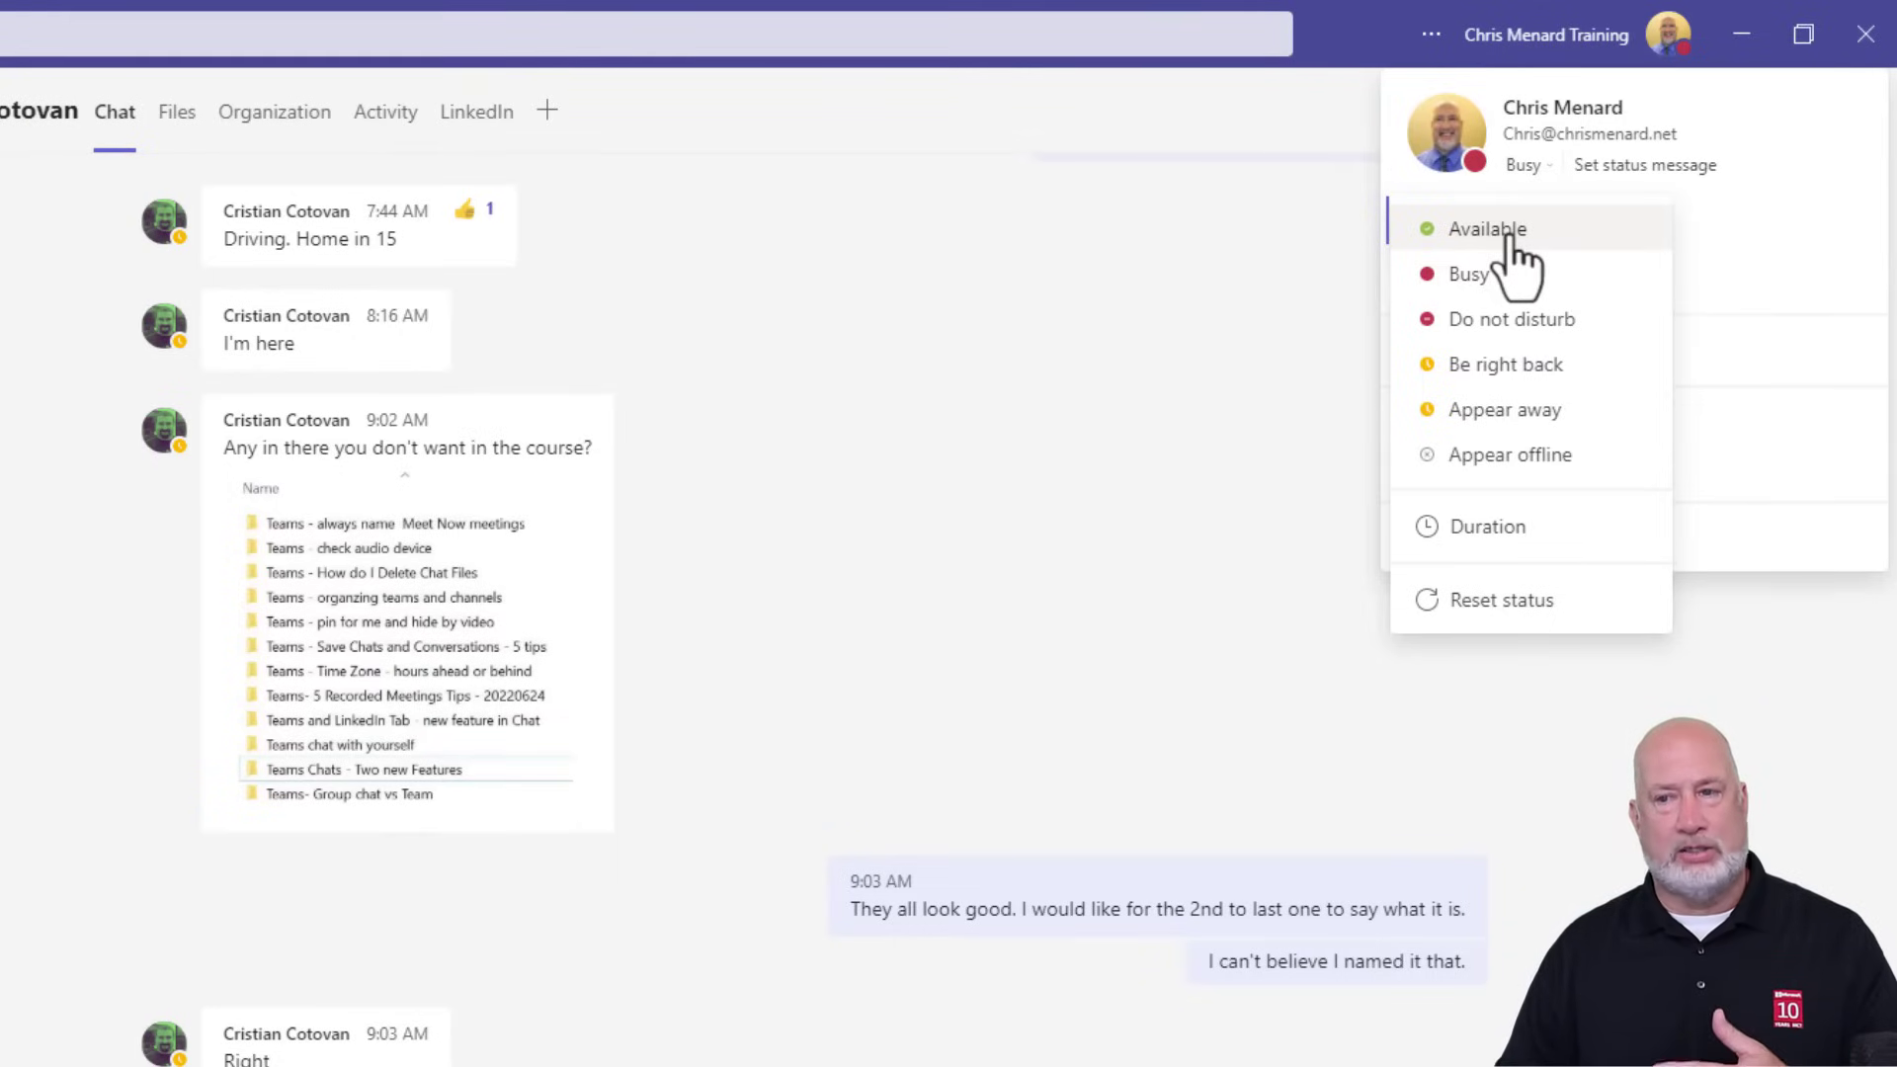
pyautogui.click(1509, 237)
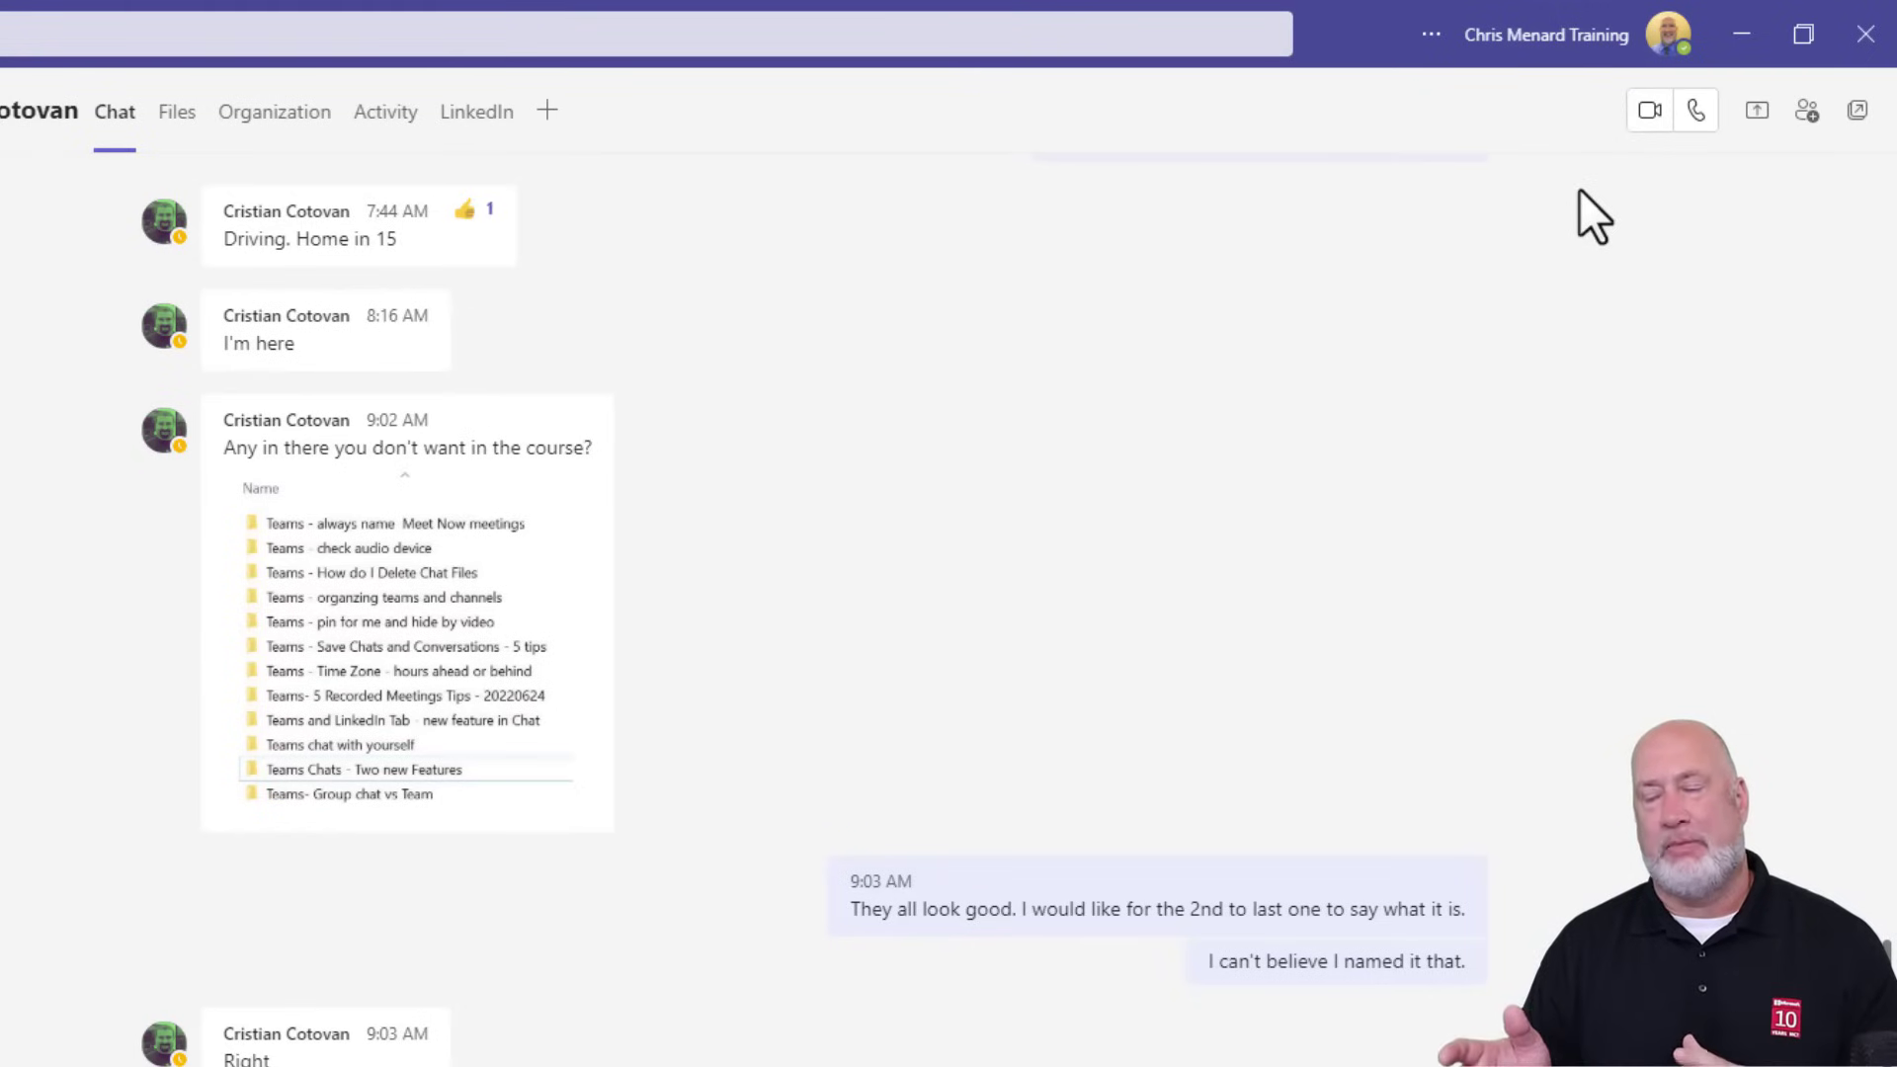
# Set presence to Do not disturb so only urgent and priority notifications arrive
pyautogui.click(1665, 49)
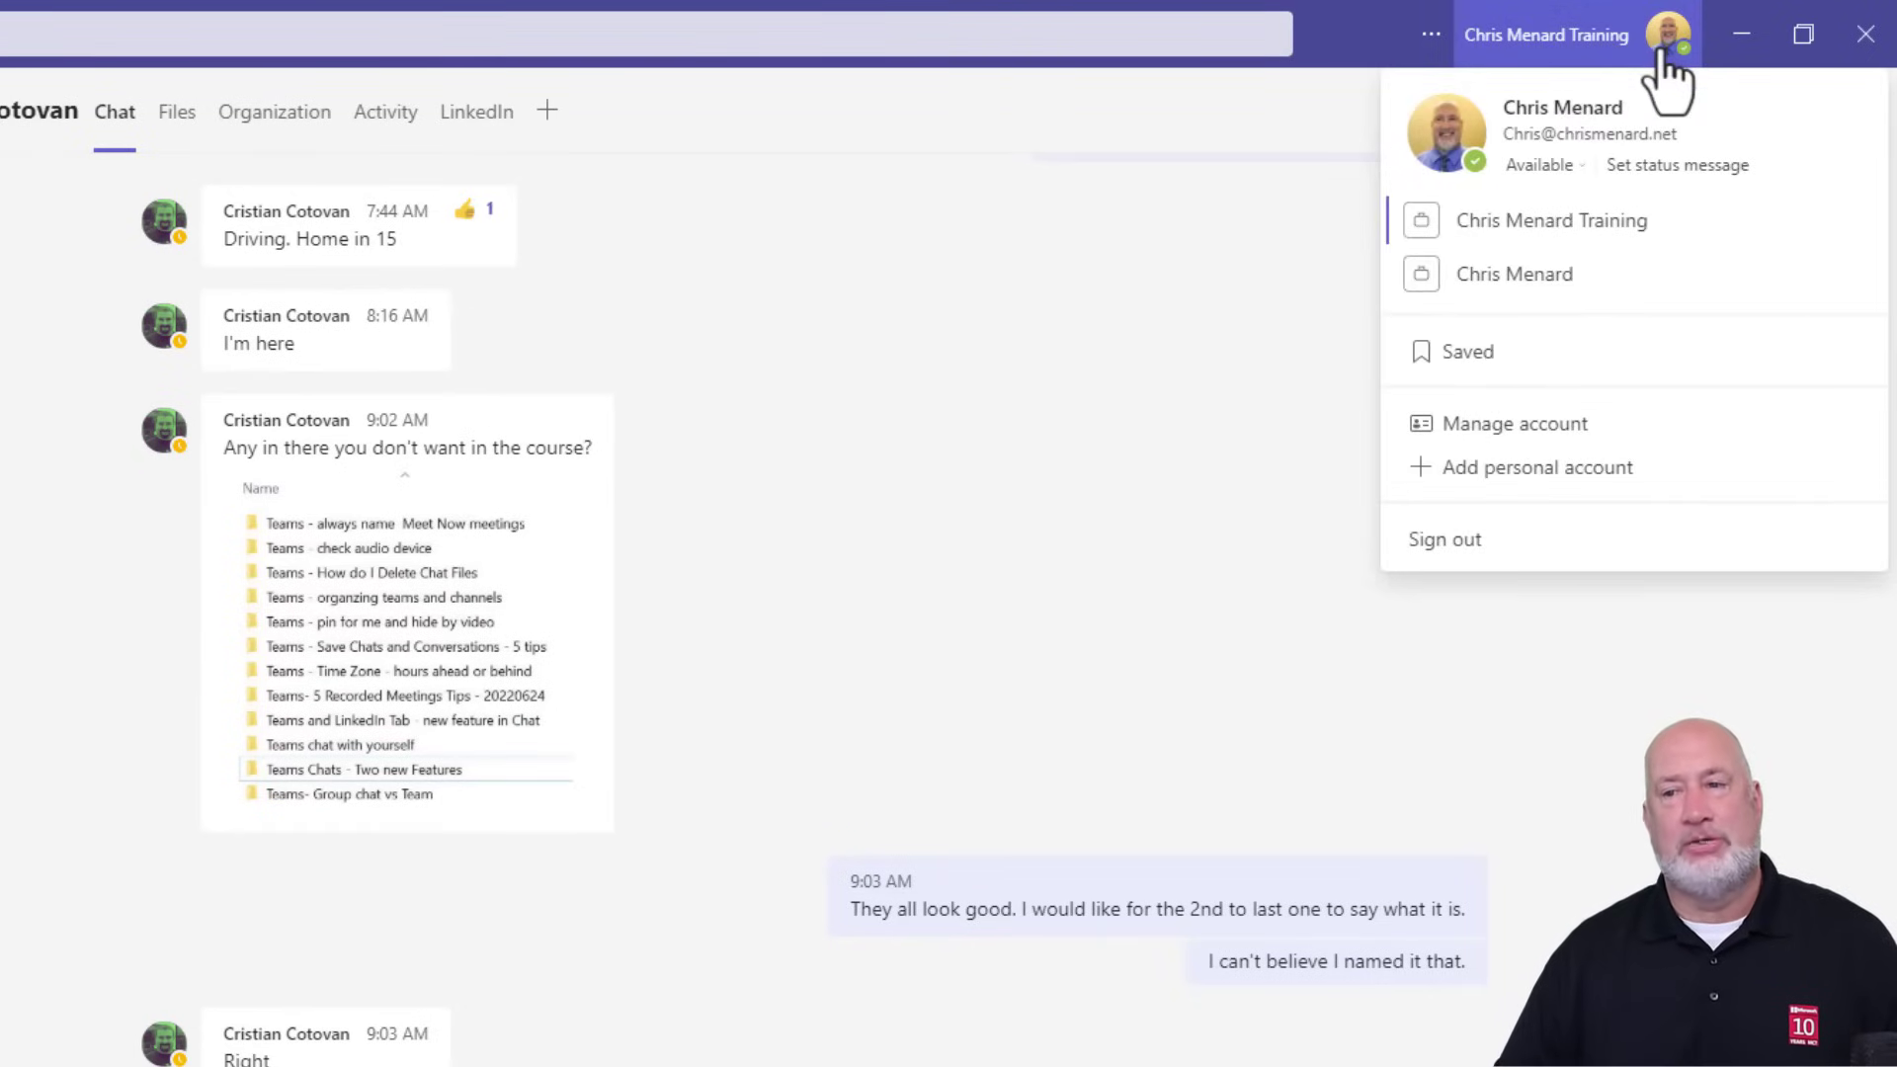
pyautogui.click(1569, 166)
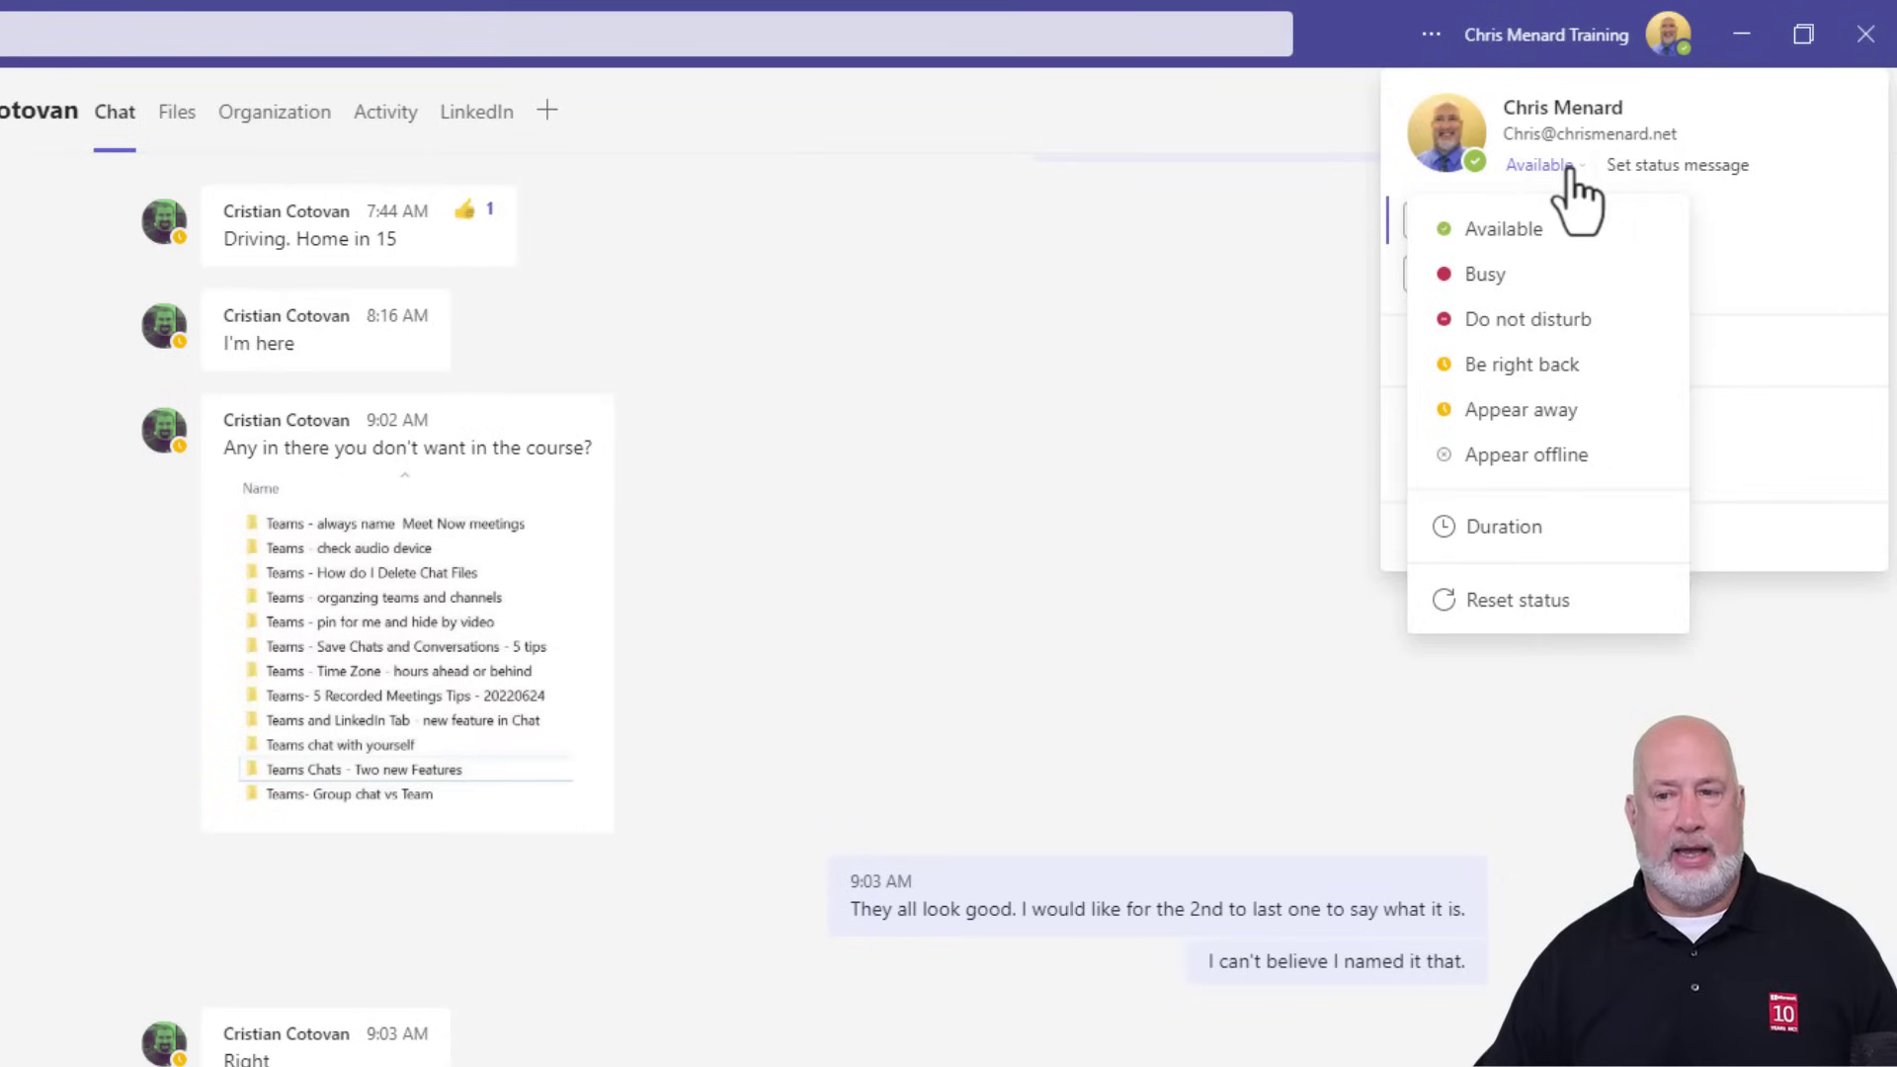
pyautogui.click(1561, 321)
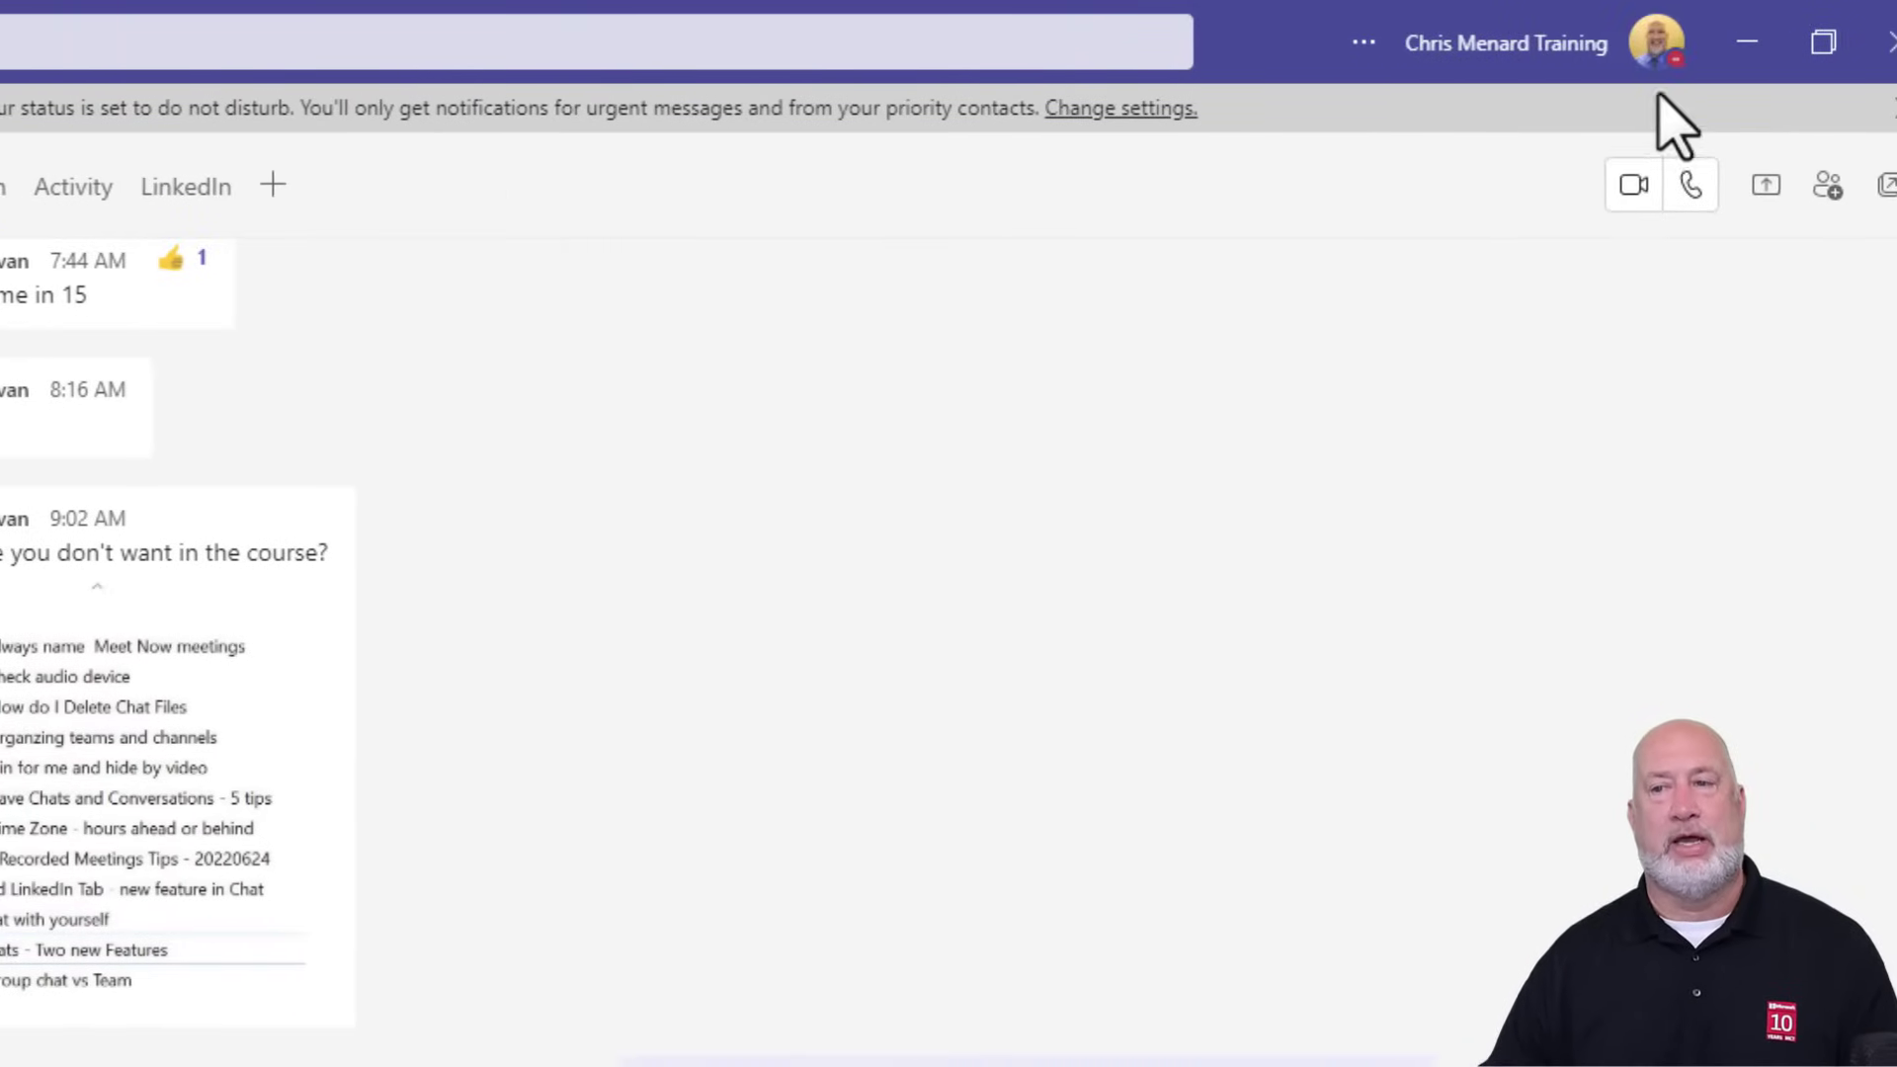
# Reset status to clear Do not disturb and return to the automatic Busy presence
pyautogui.click(1656, 49)
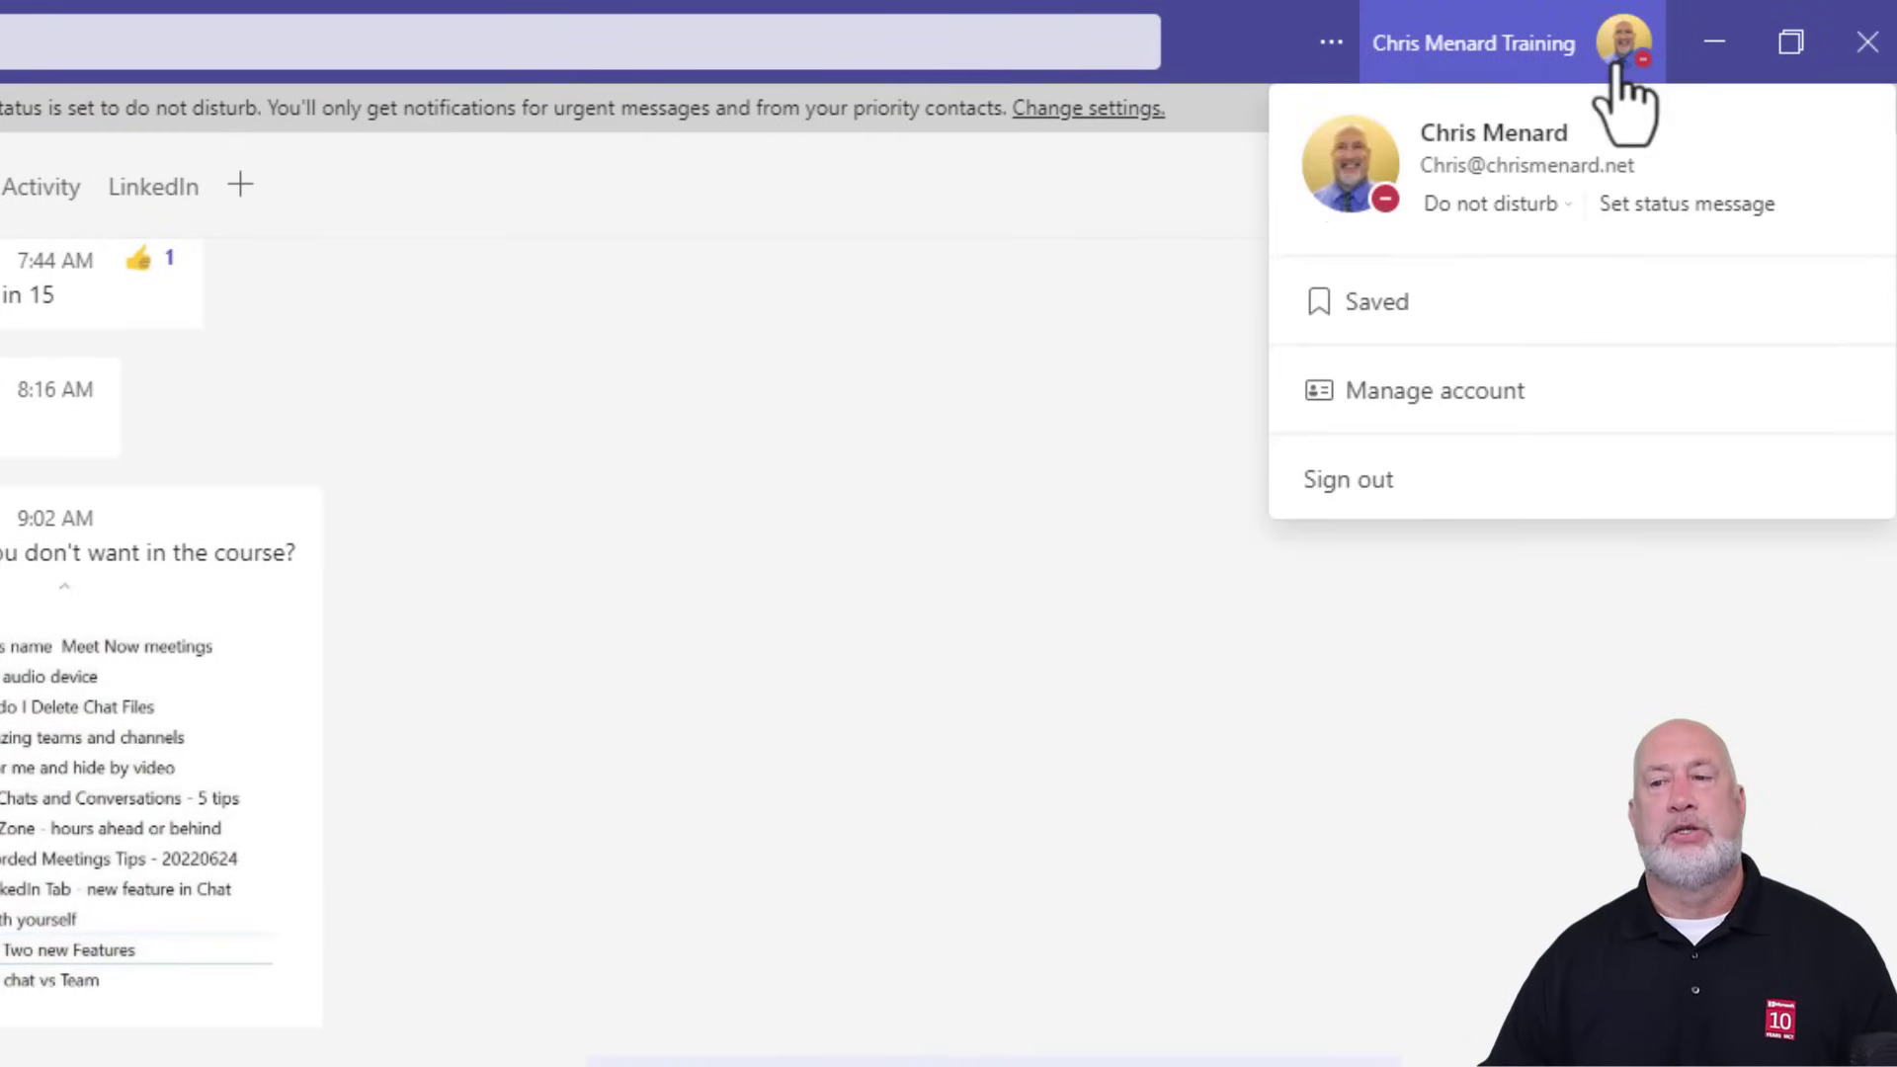
pyautogui.click(1512, 205)
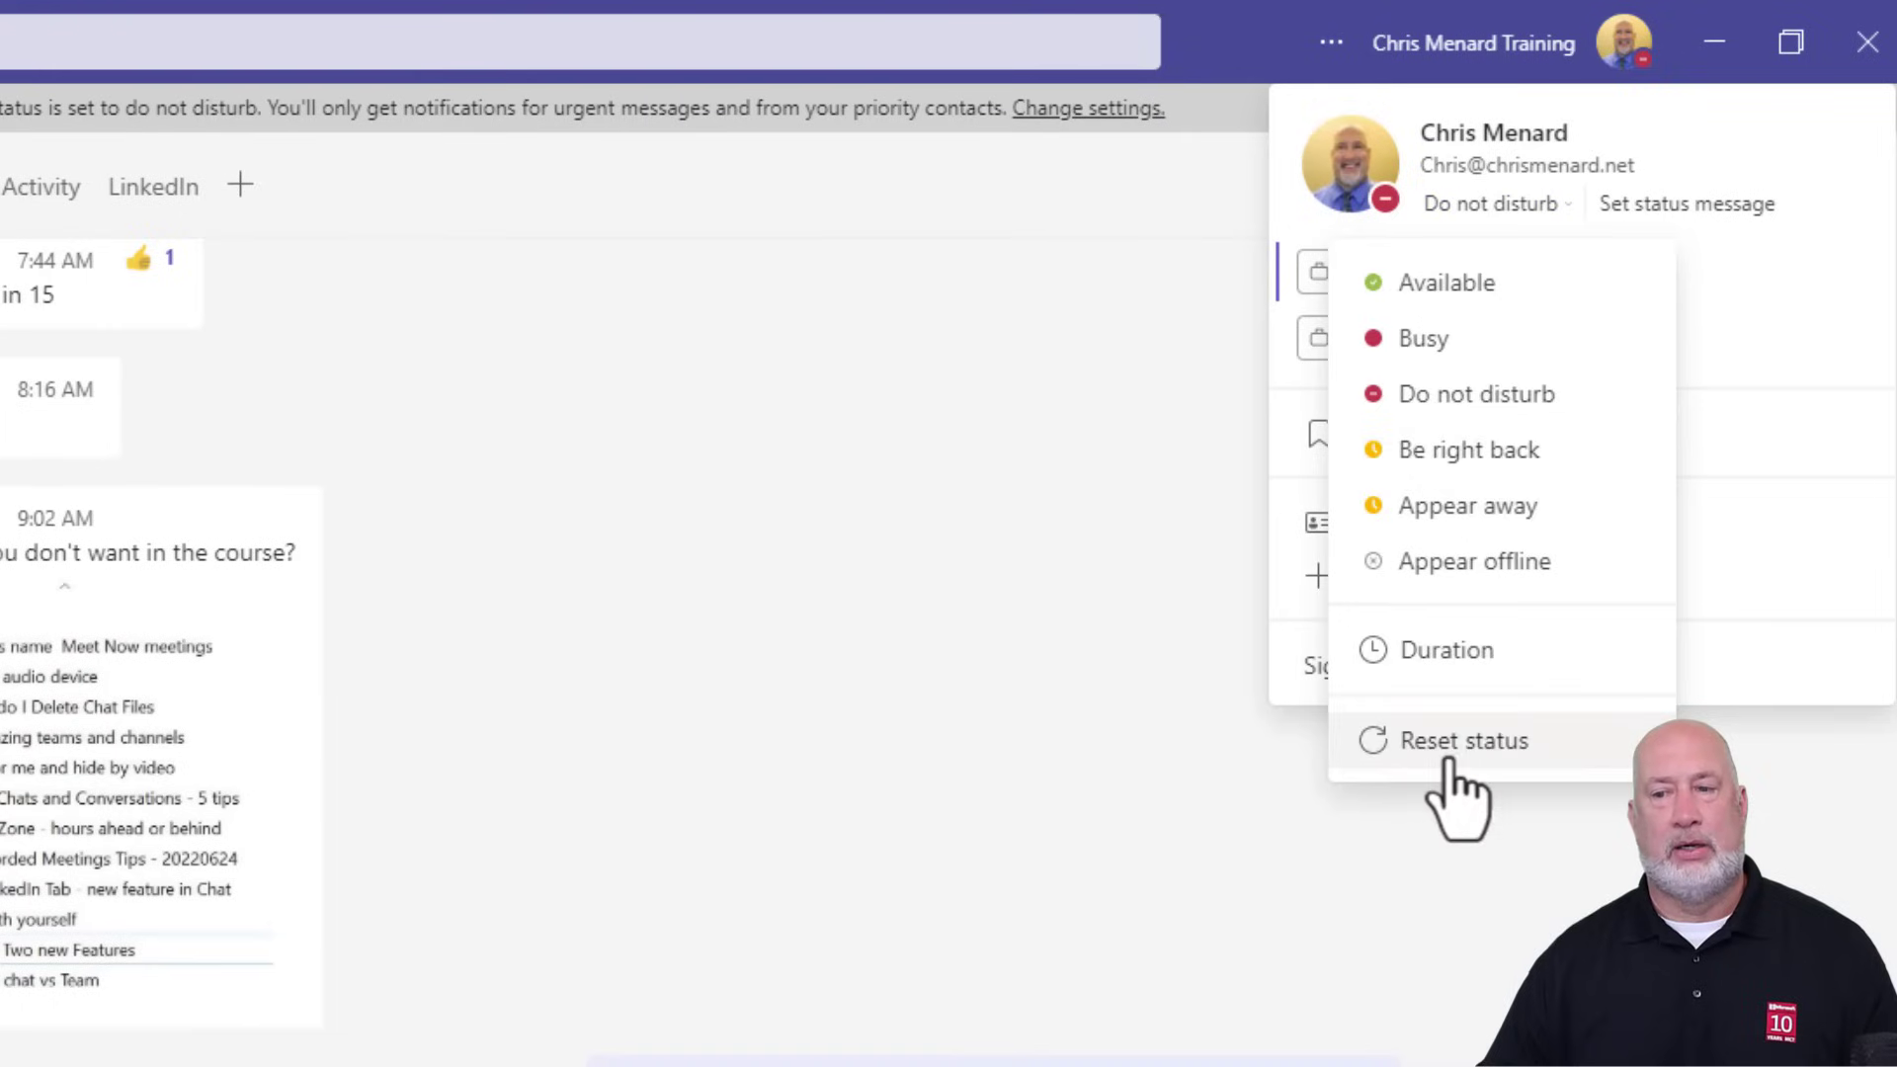
pyautogui.click(1524, 759)
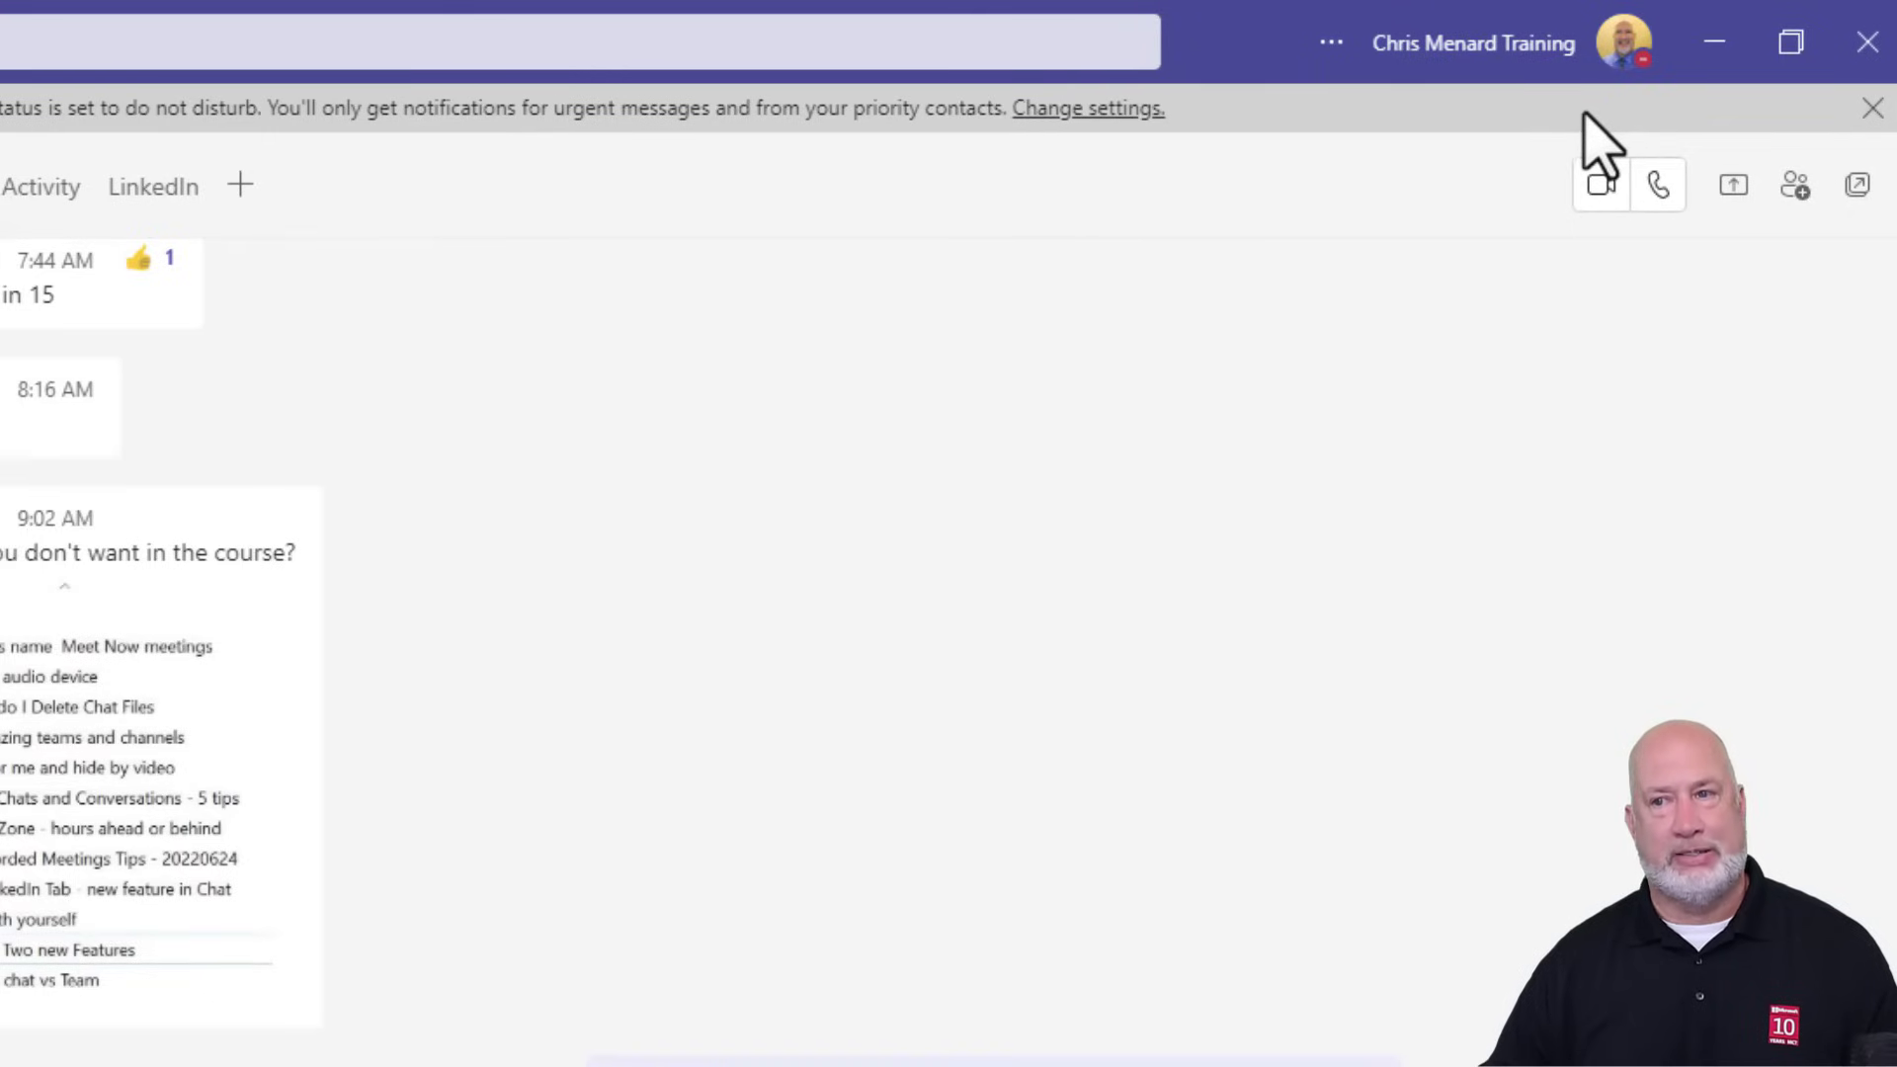
# Expand the status flyout from the current Busy status in the profile menu
pyautogui.click(1621, 65)
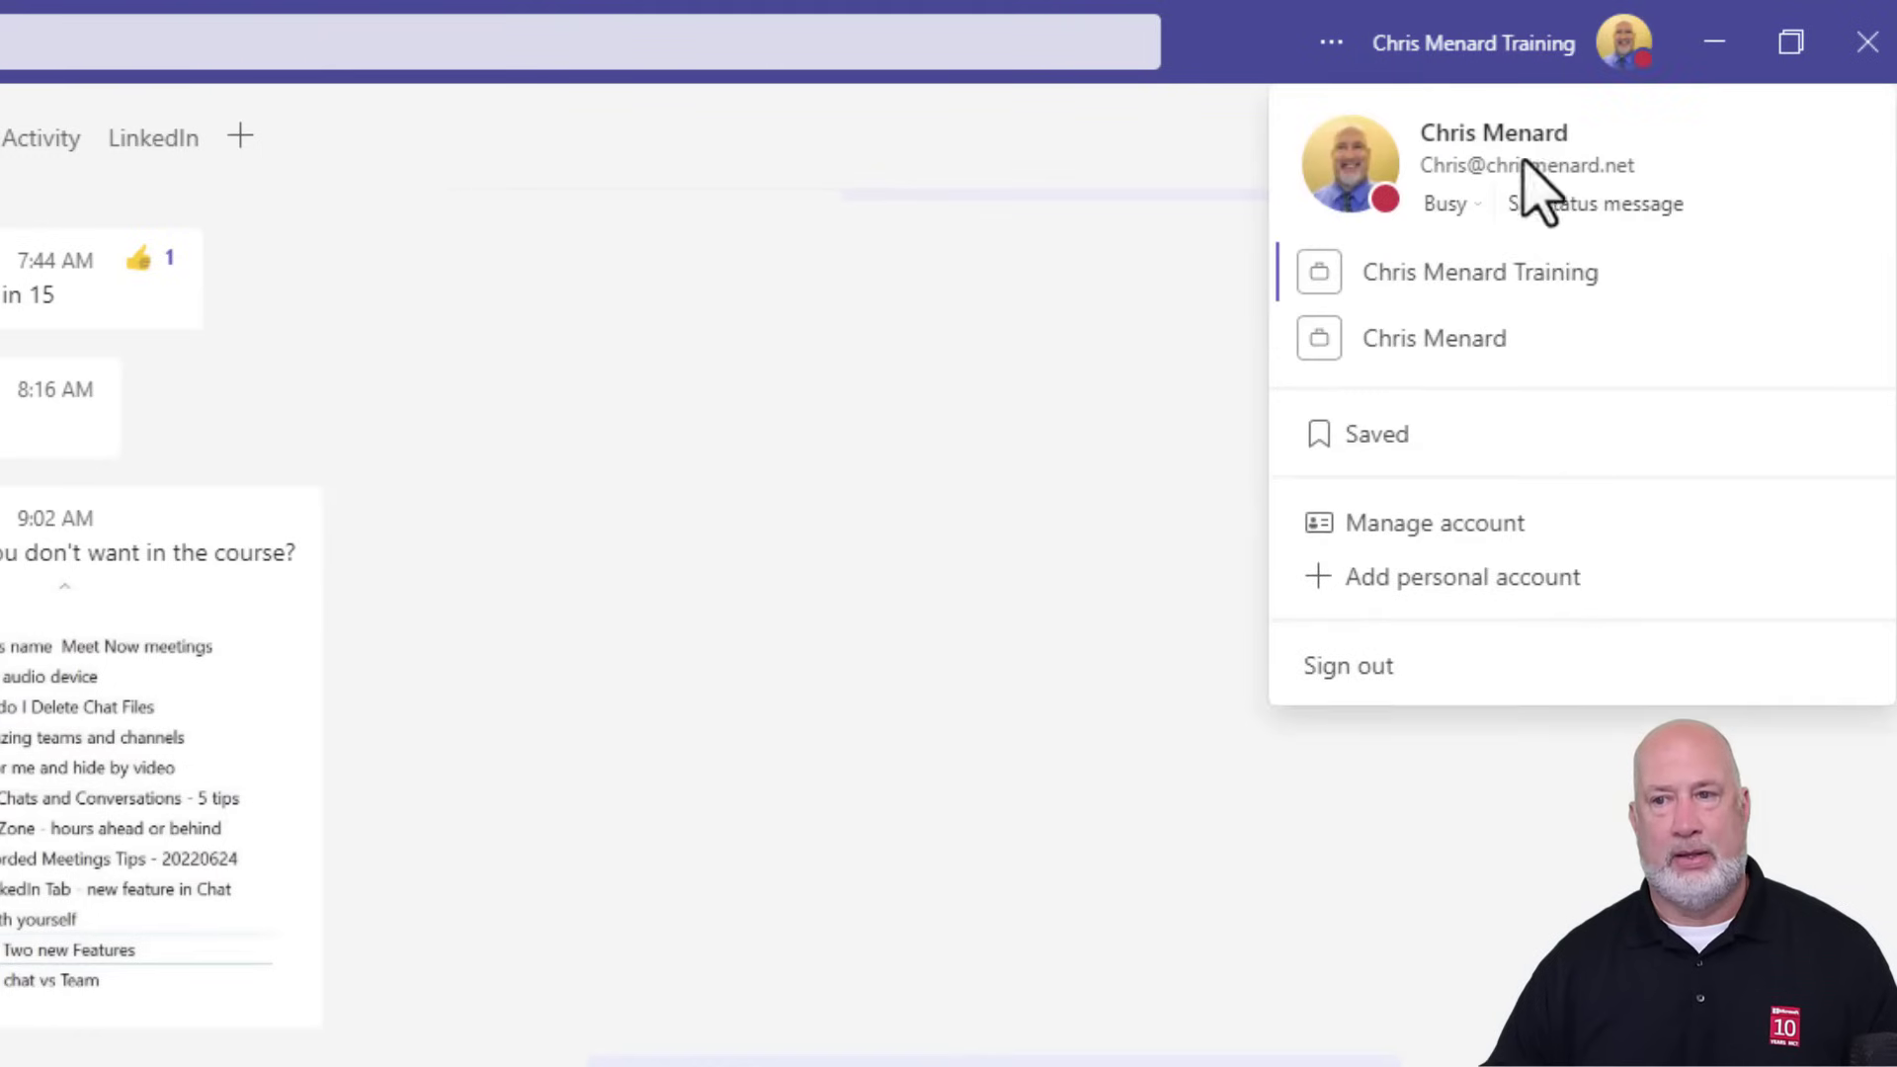
pyautogui.click(1480, 207)
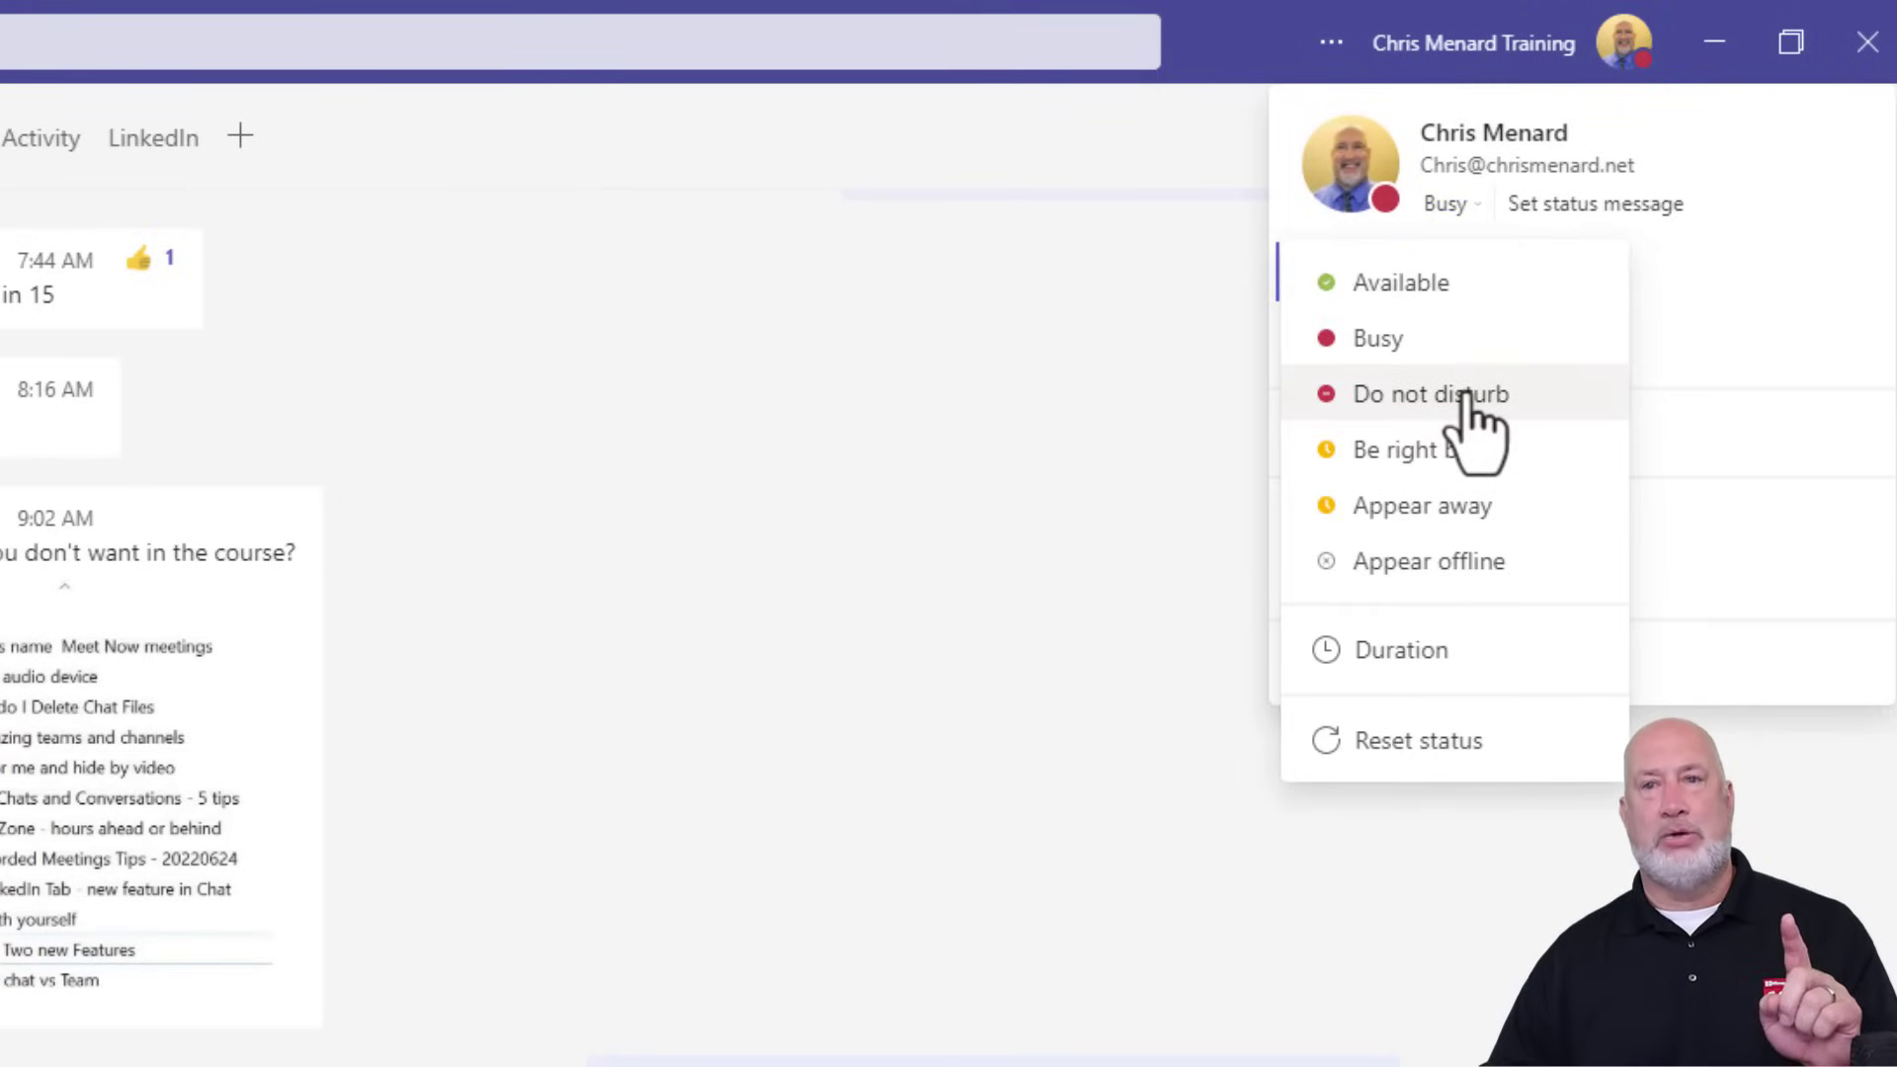
# Set a timed Do not disturb status that resets after 30 Minutes
pyautogui.click(1437, 660)
pyautogui.click(1408, 294)
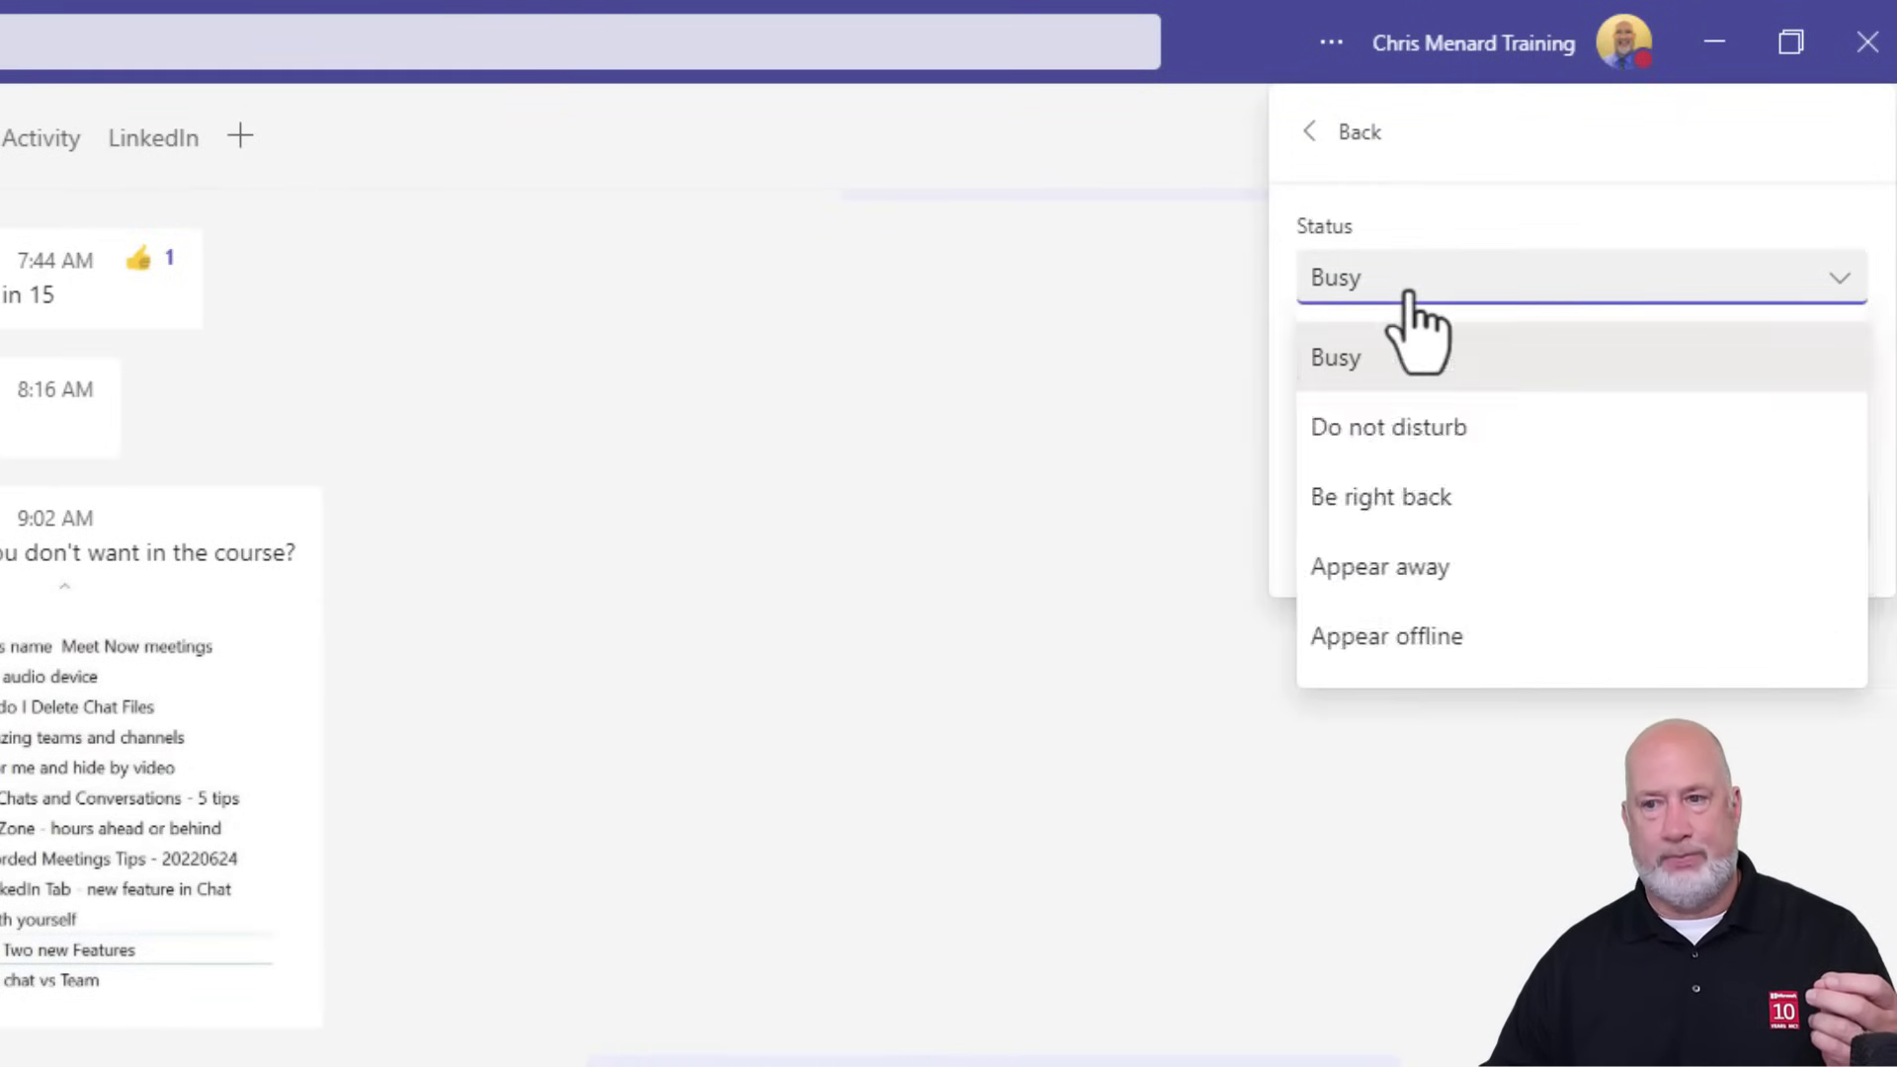
pyautogui.click(1418, 427)
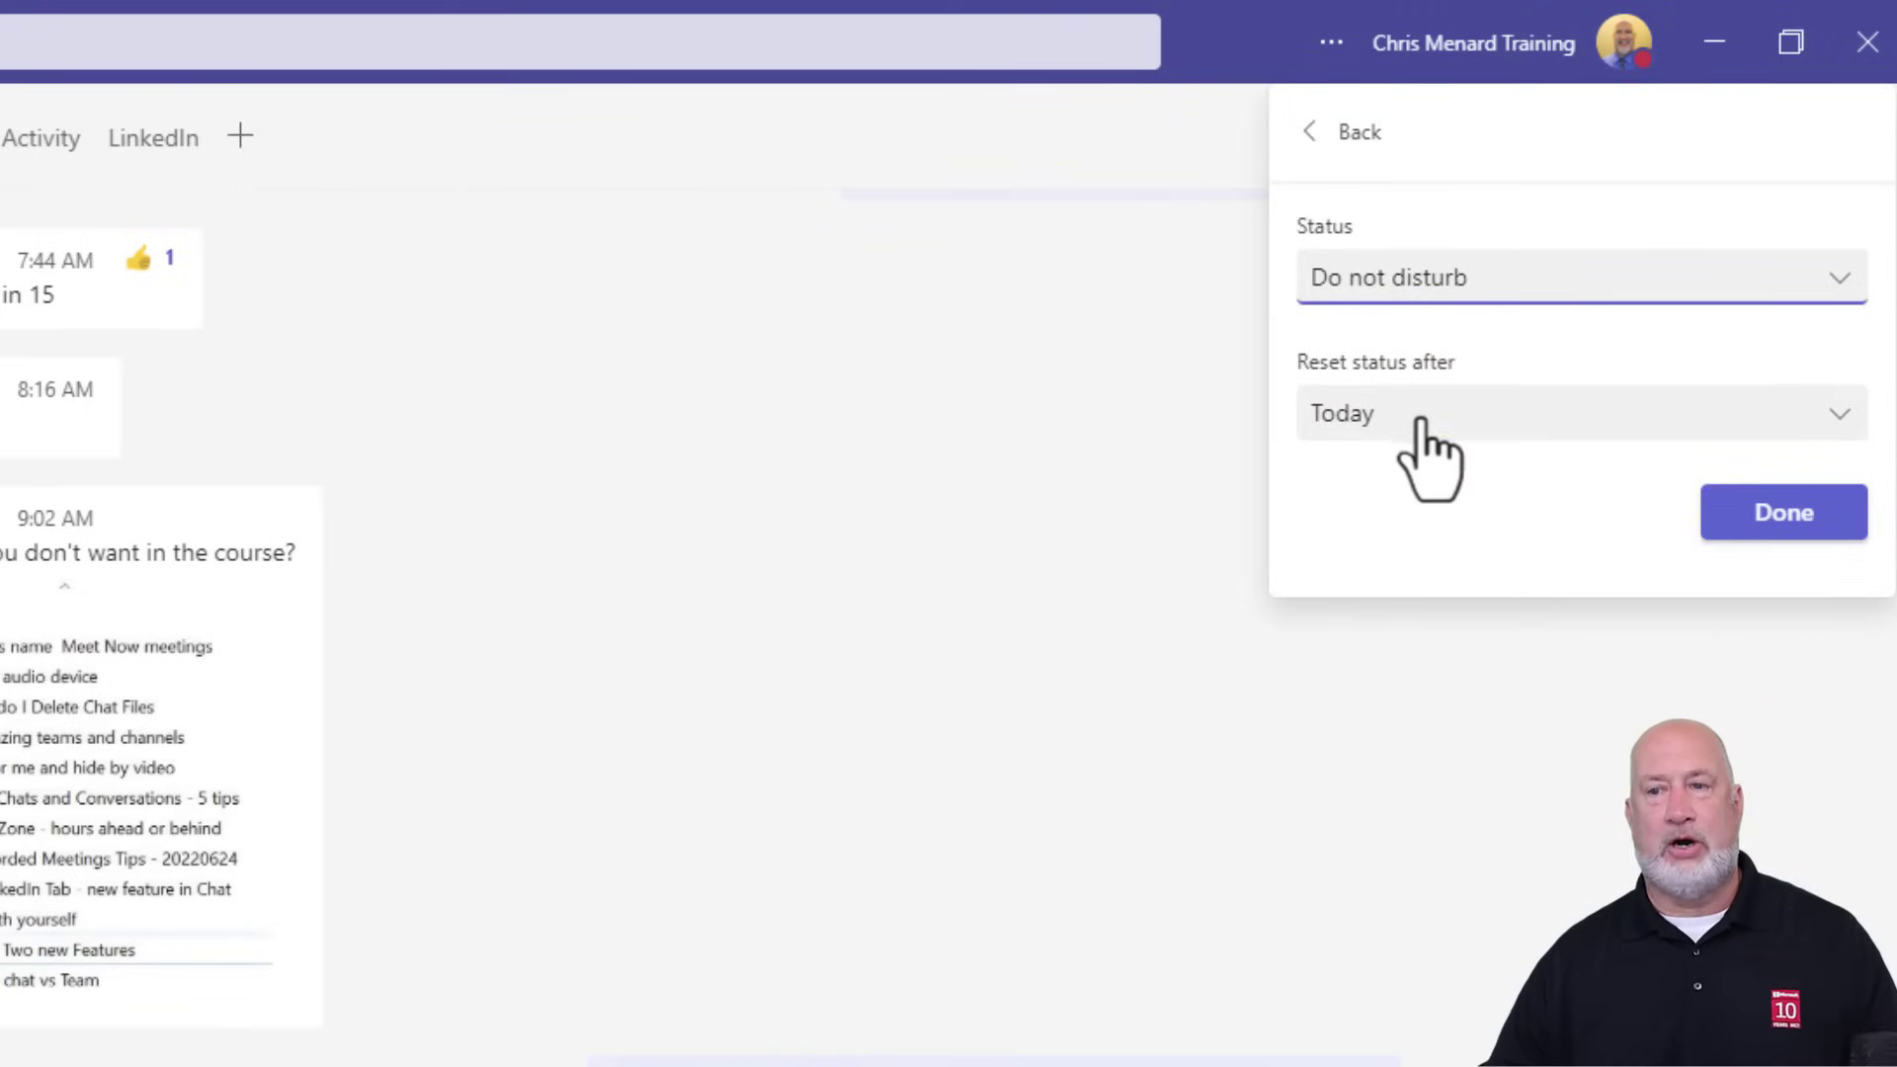
pyautogui.click(1423, 425)
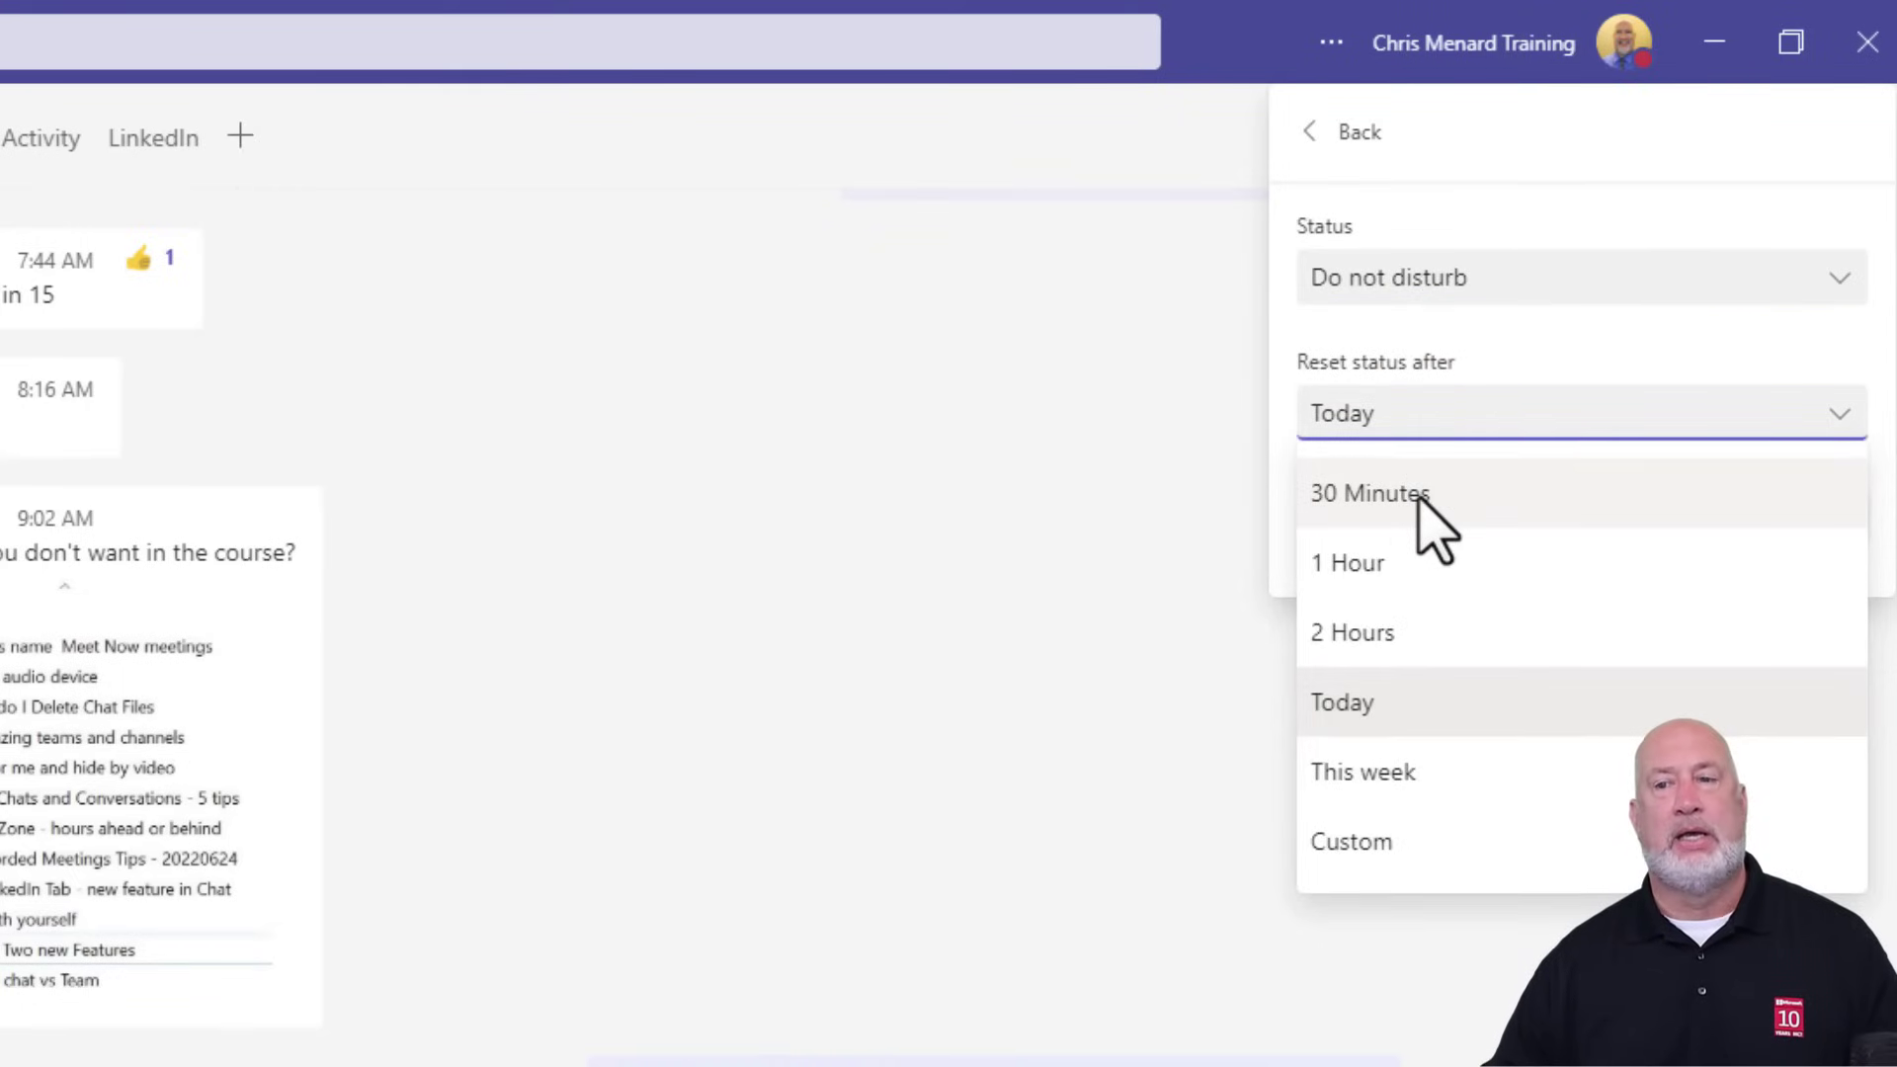
pyautogui.click(1392, 855)
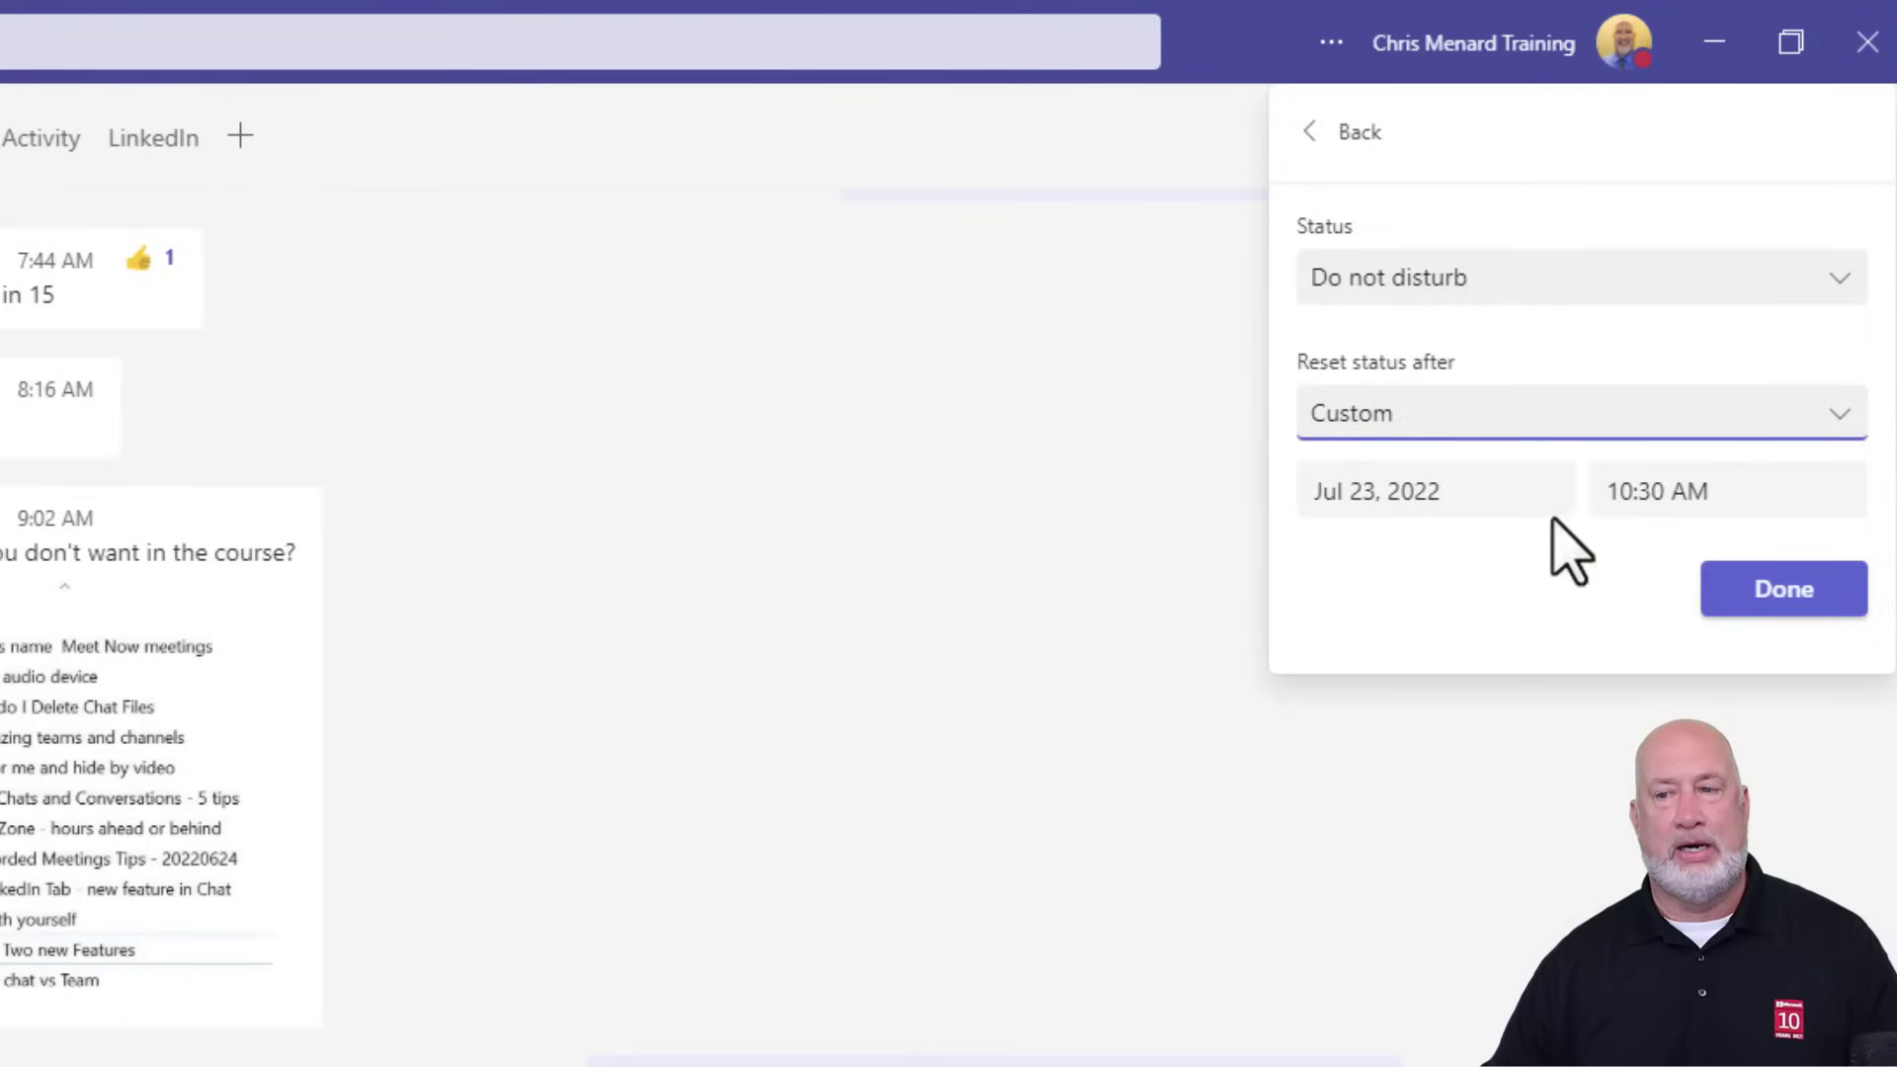
pyautogui.click(1428, 427)
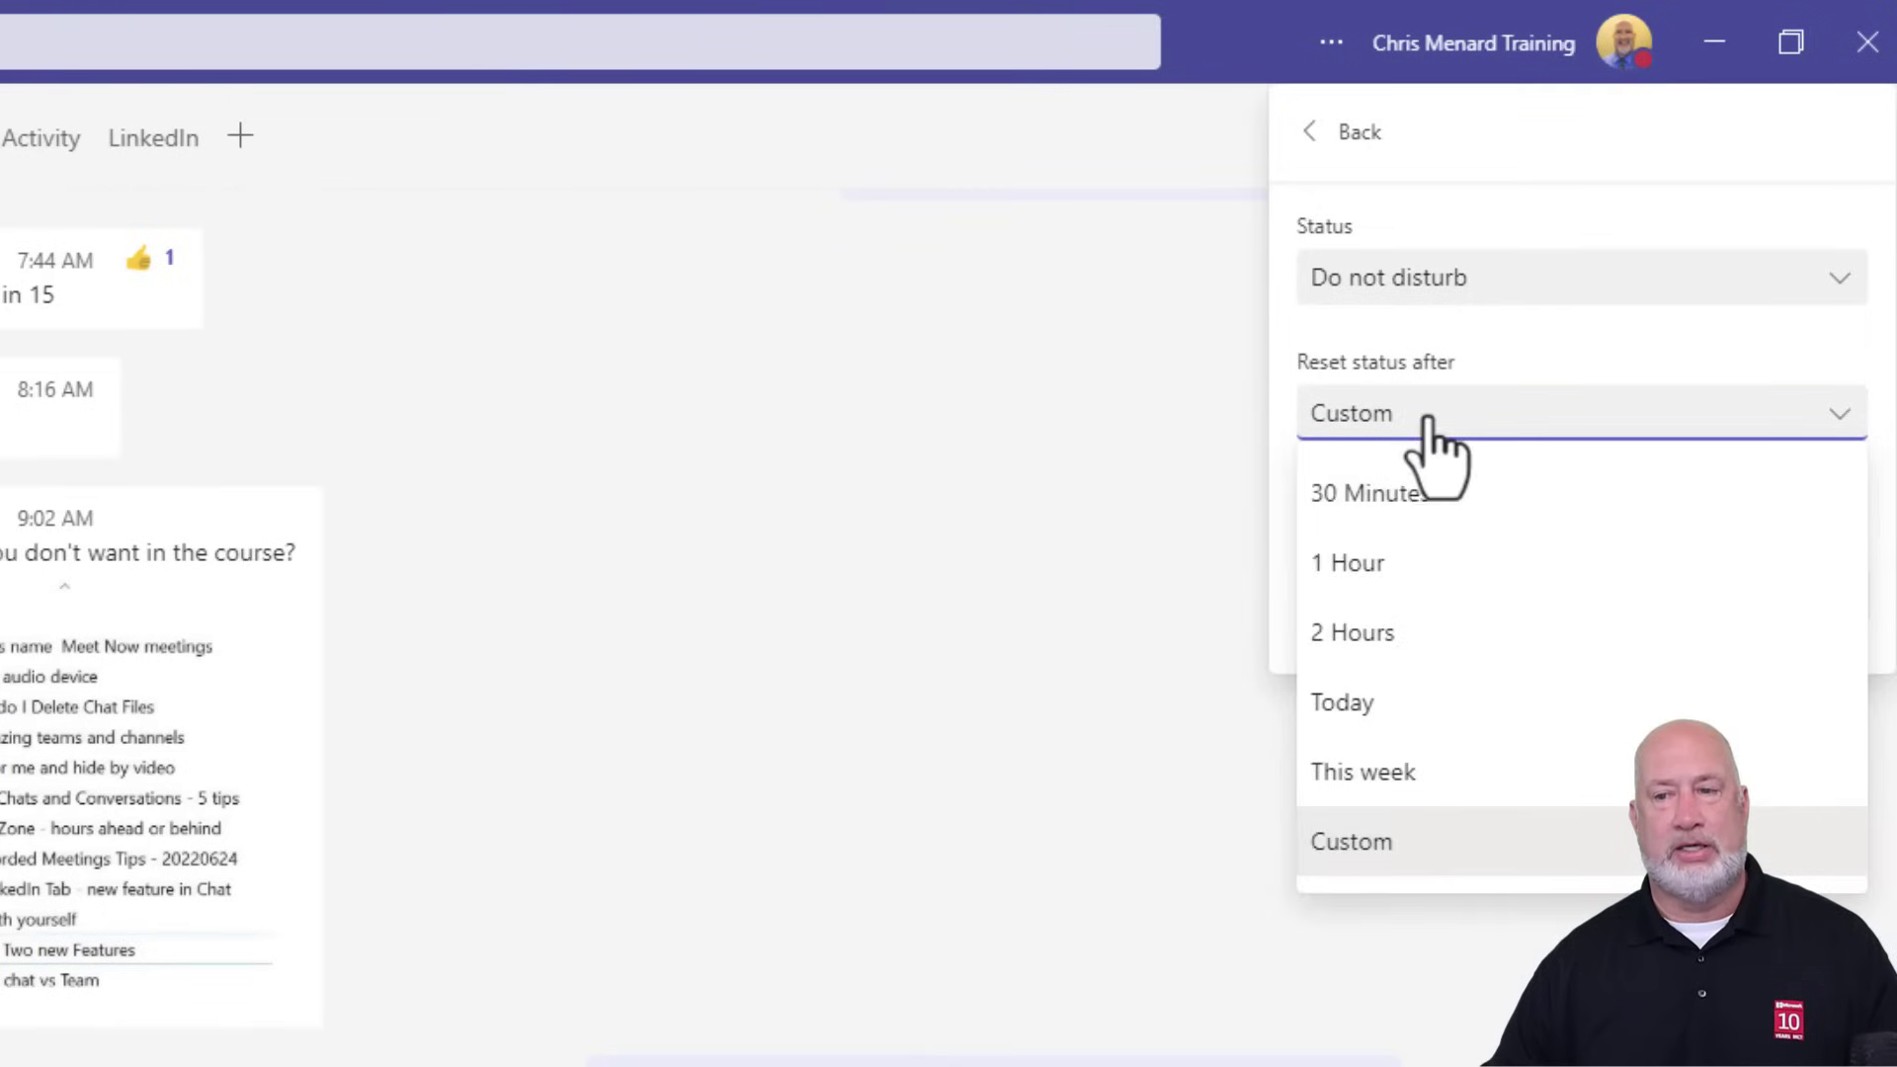
pyautogui.click(1396, 496)
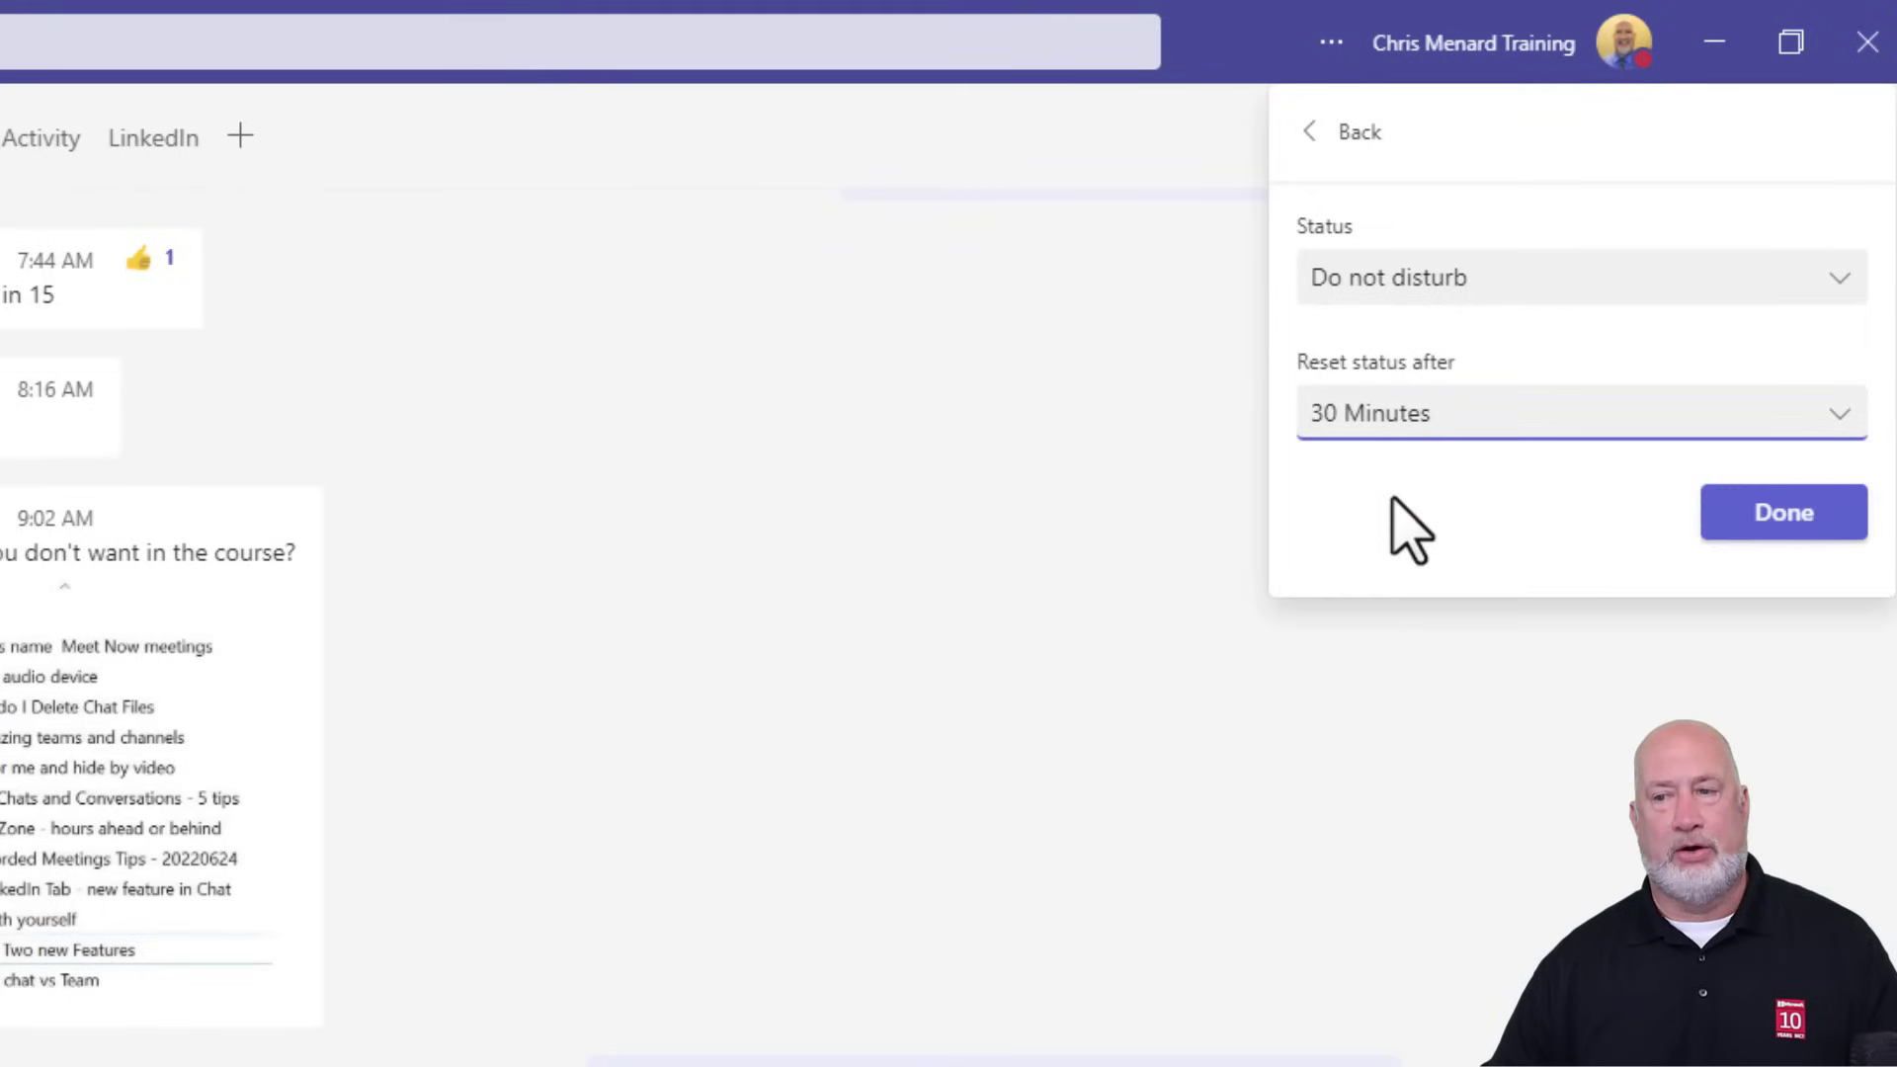
pyautogui.click(1775, 526)
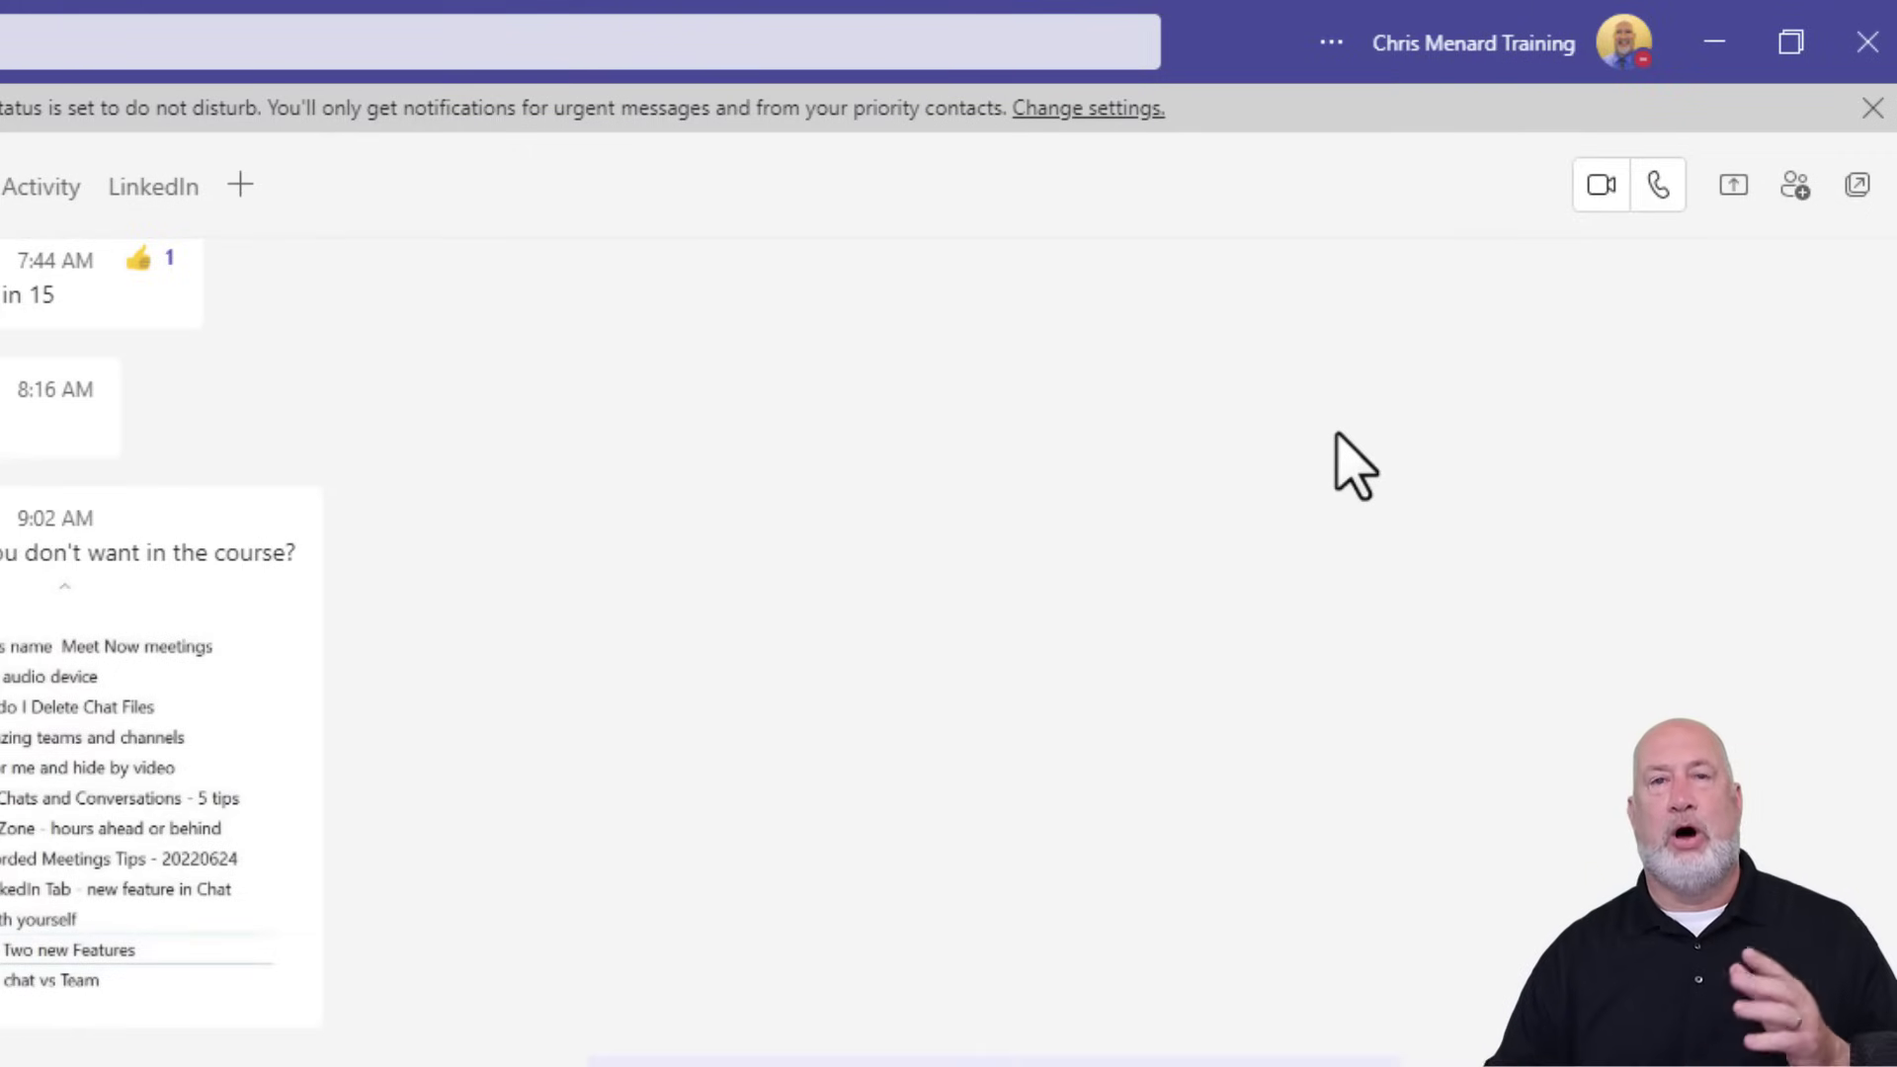
# Reset presence status to automatic, clearing the timed Do not disturb
pyautogui.click(1621, 49)
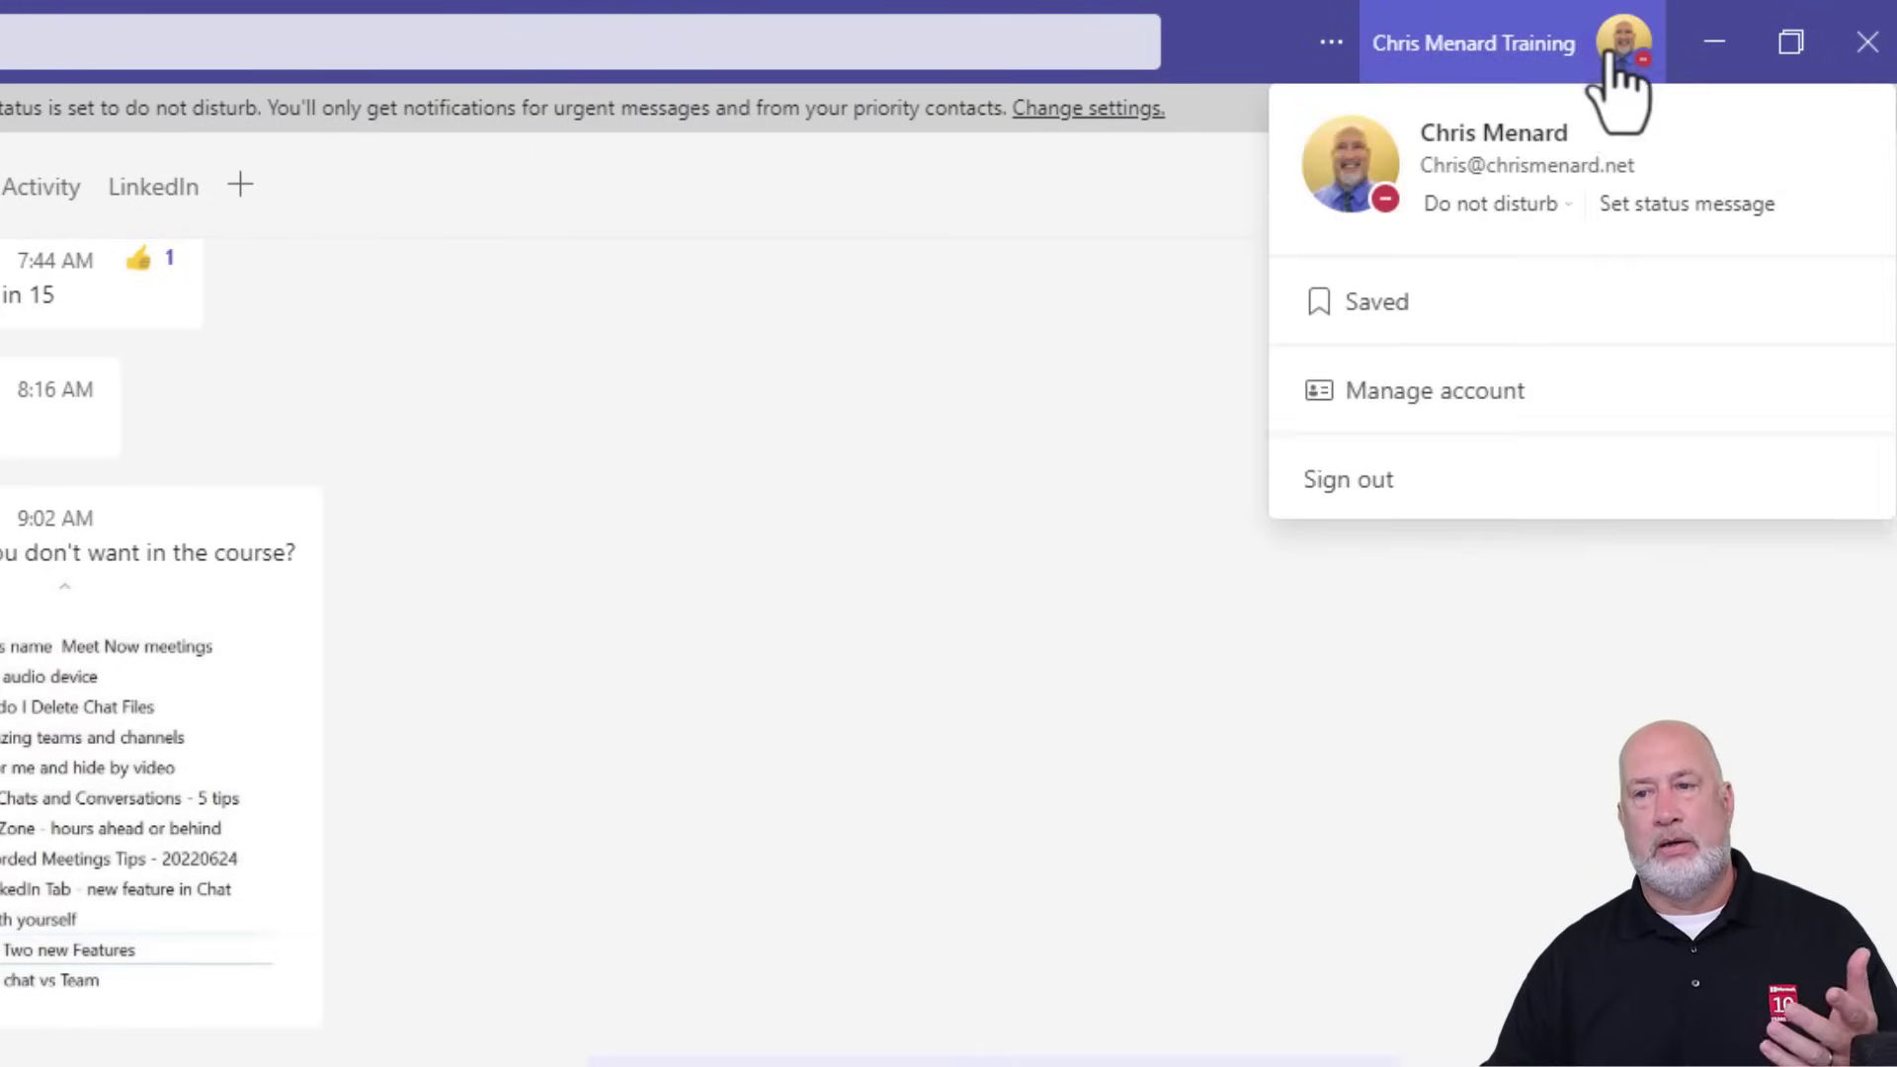
pyautogui.click(1511, 202)
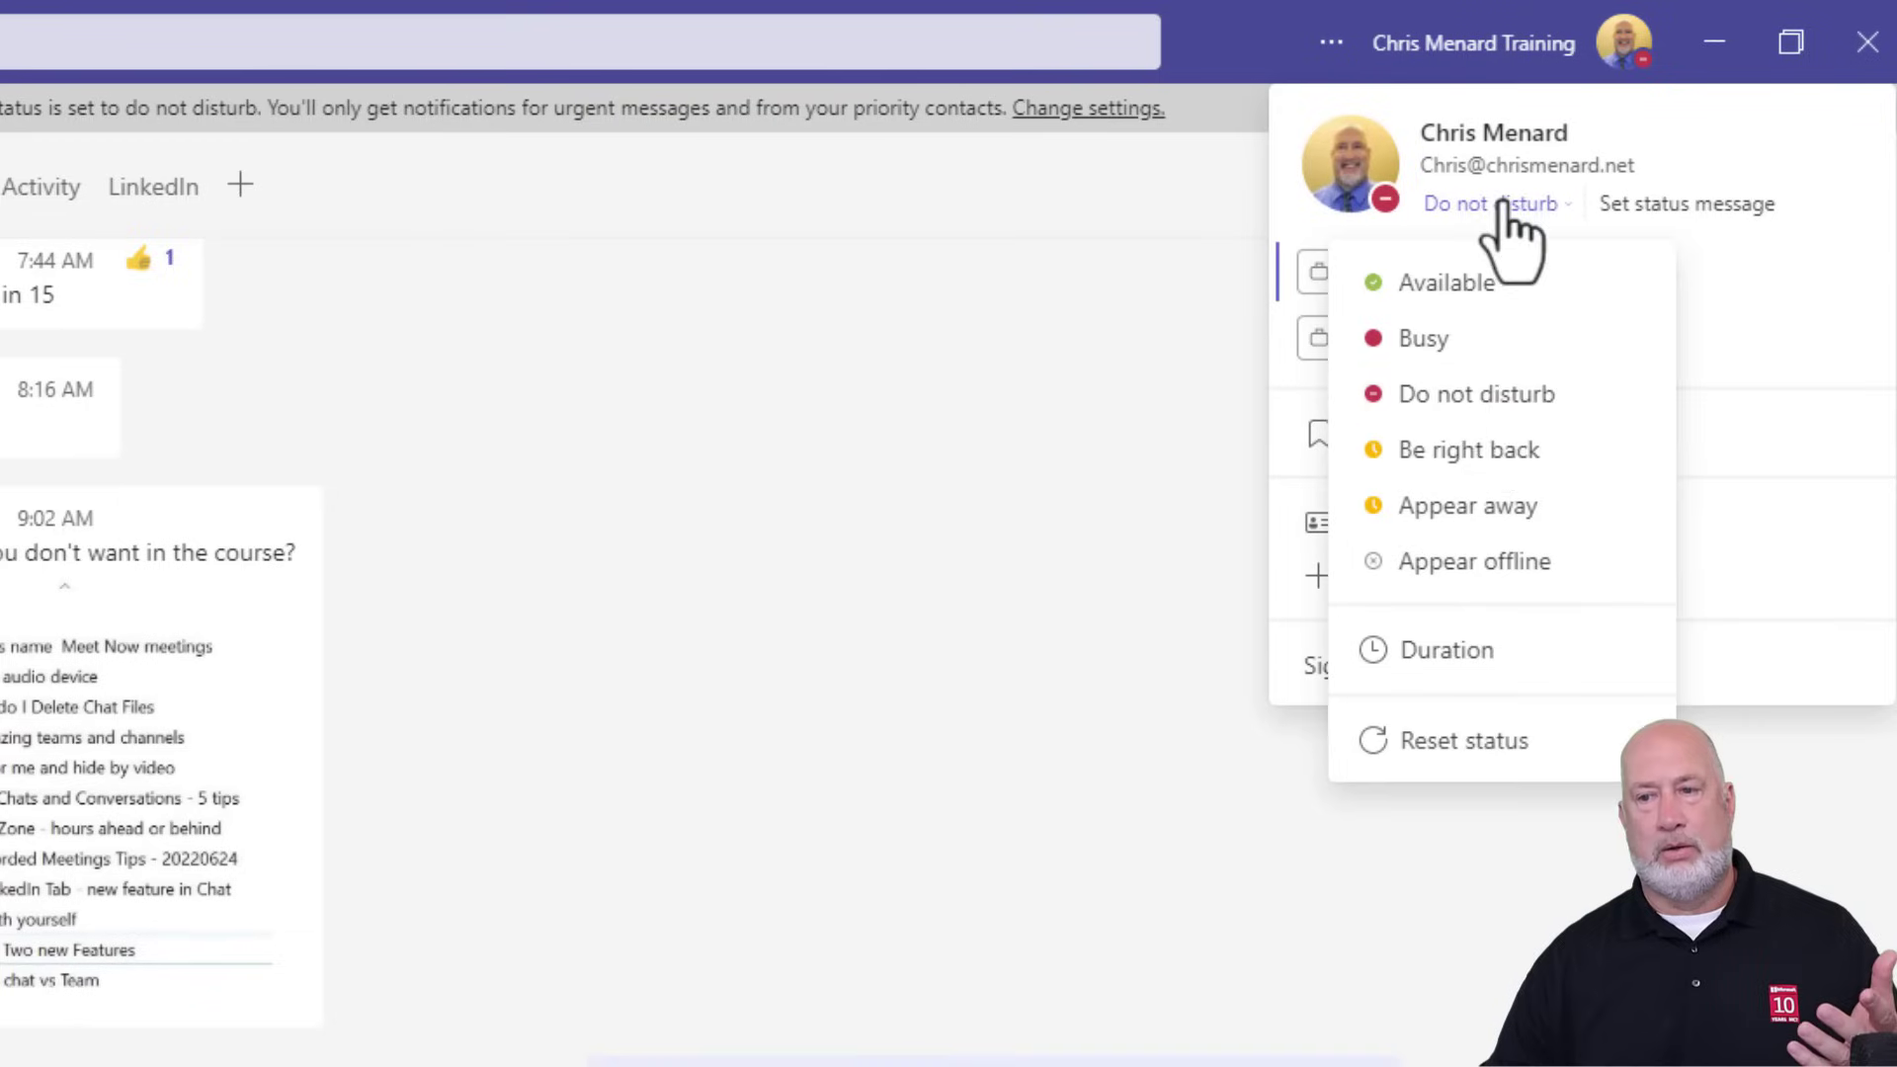
pyautogui.click(1452, 748)
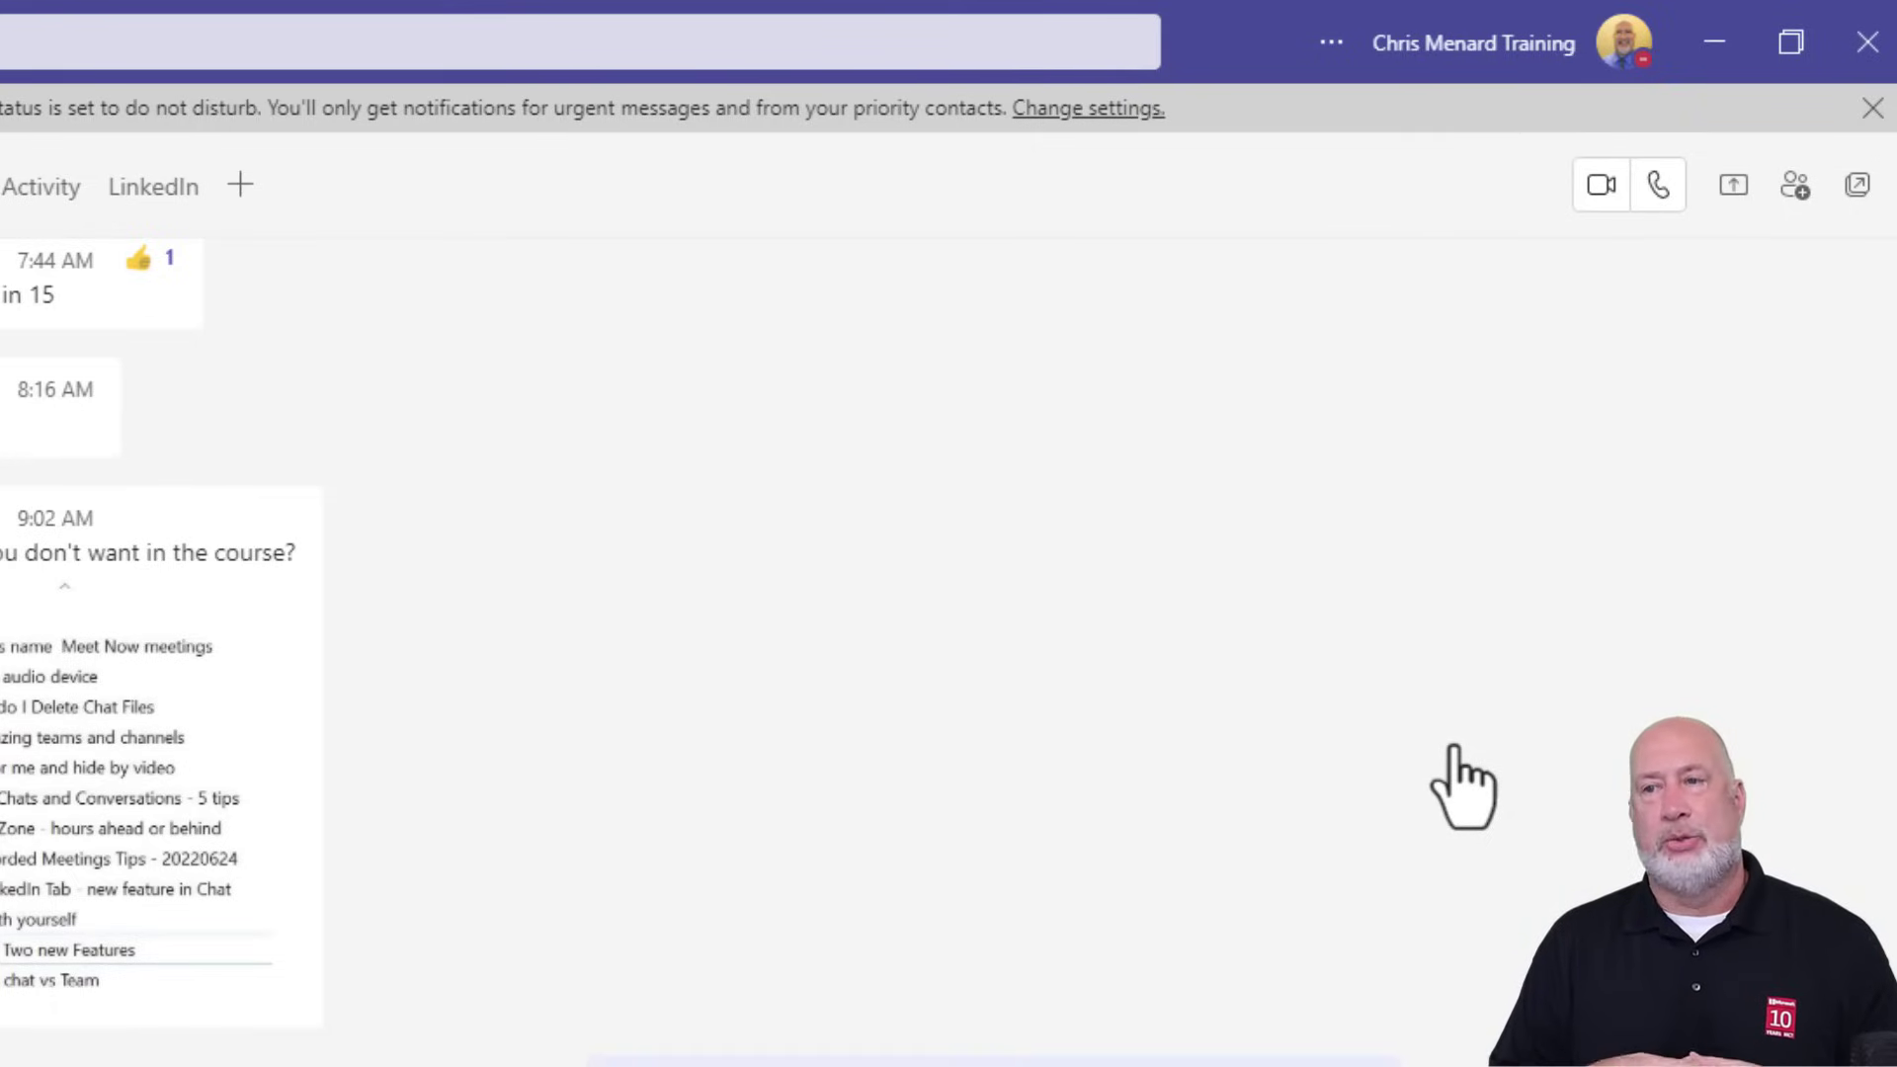
# Open an empty status message editor set to clear after Today
pyautogui.click(1602, 52)
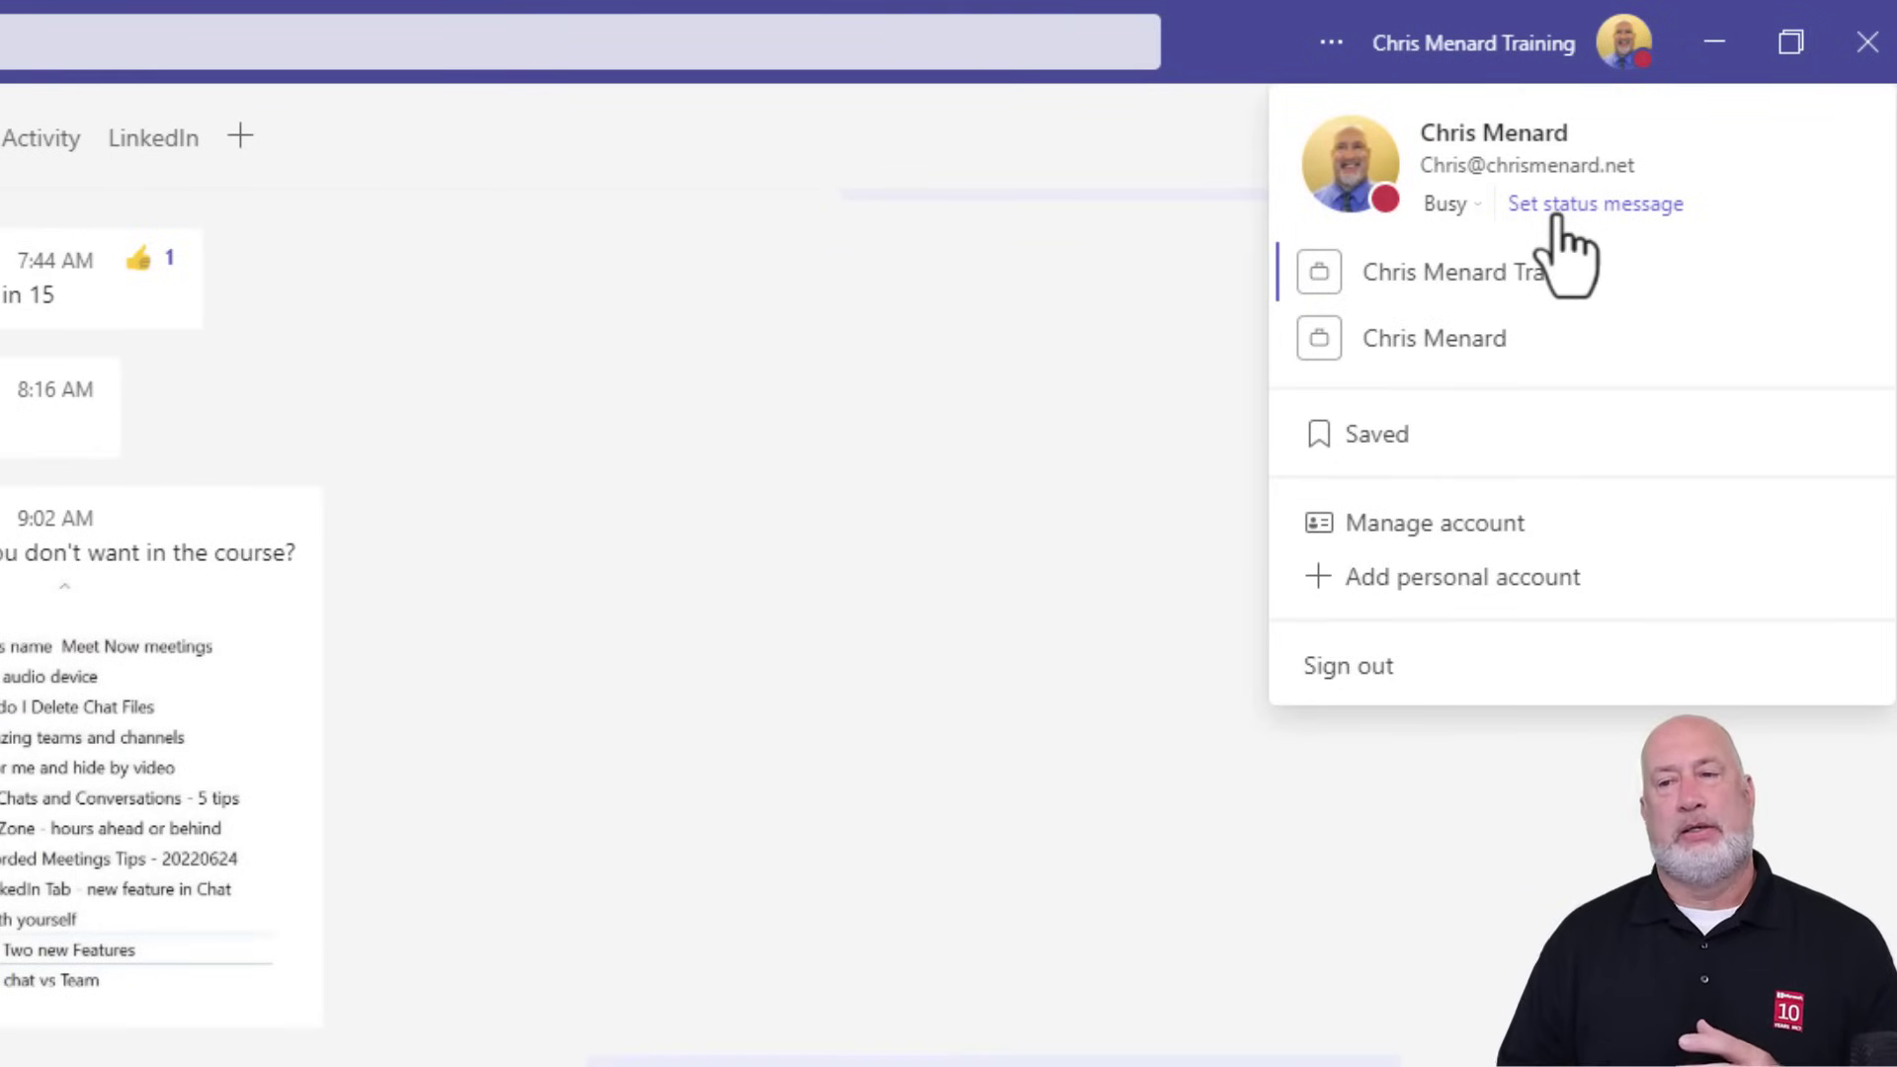
pyautogui.click(1463, 206)
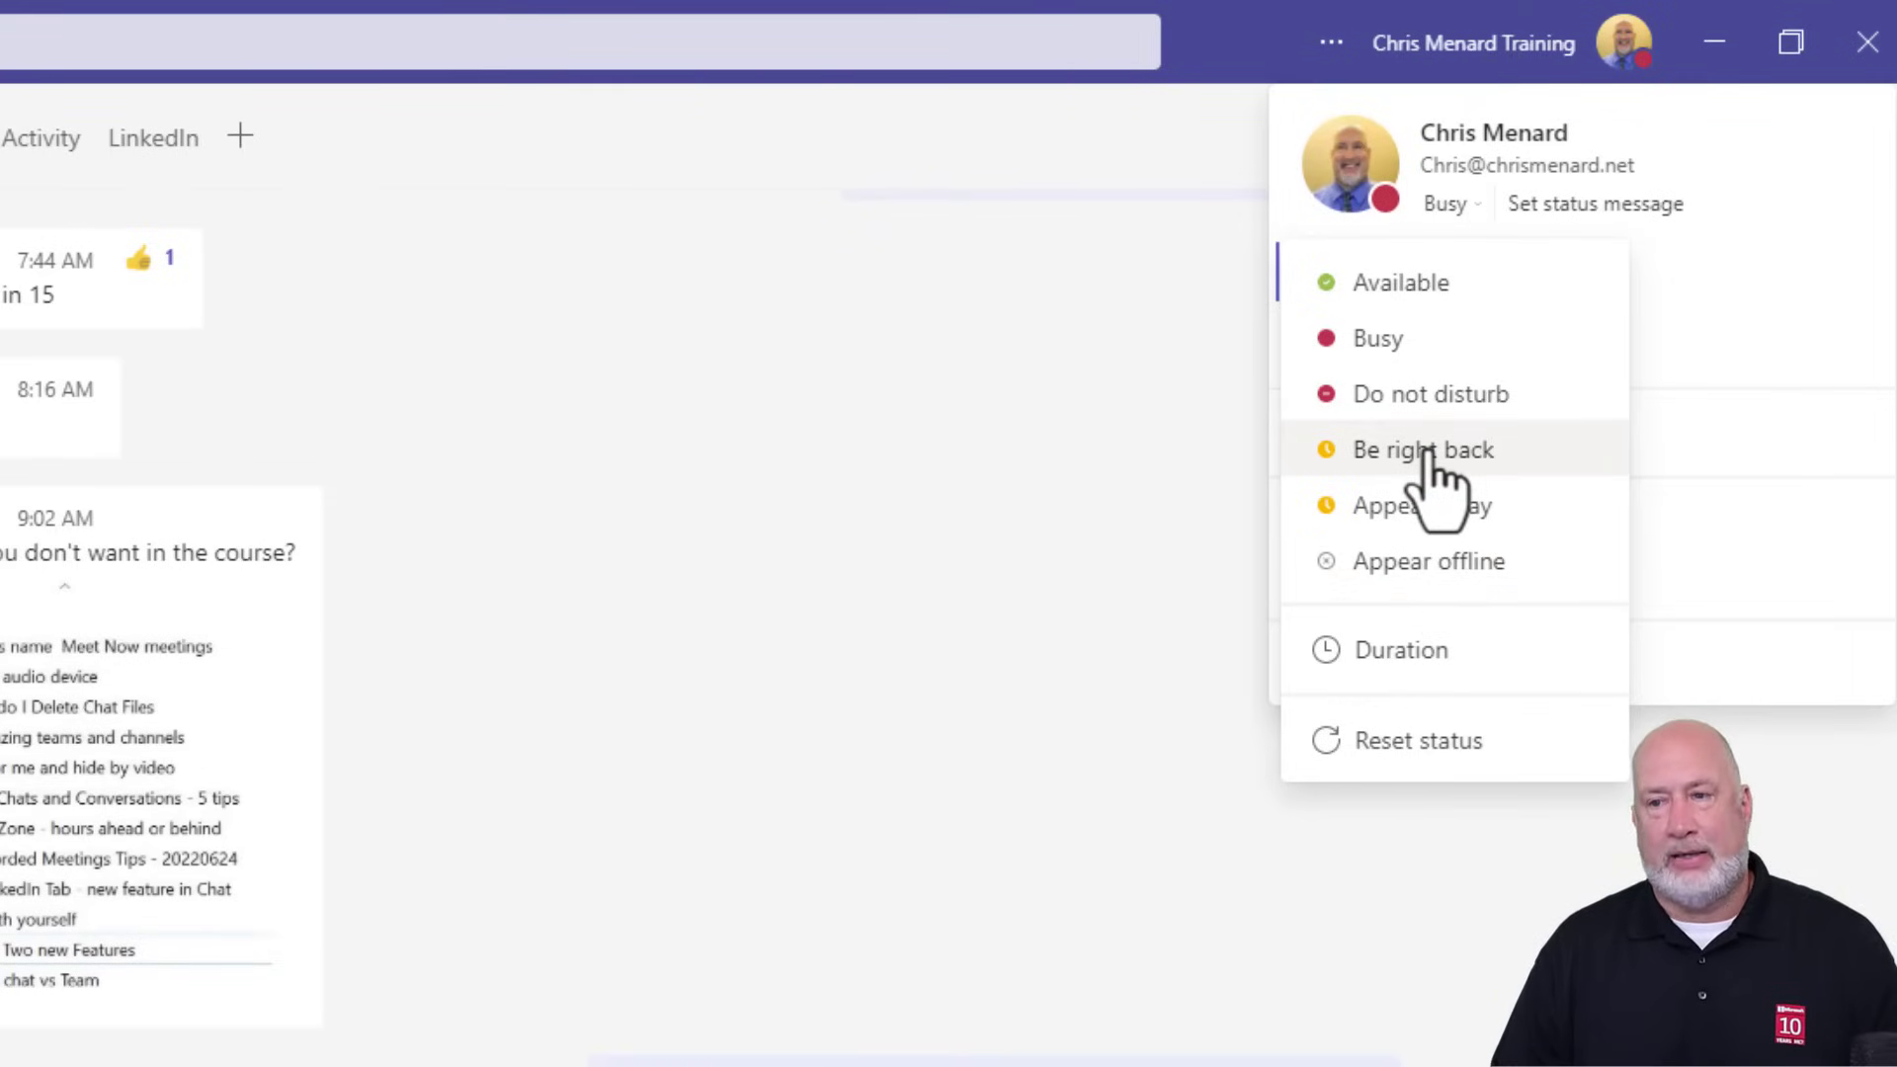
pyautogui.click(1591, 206)
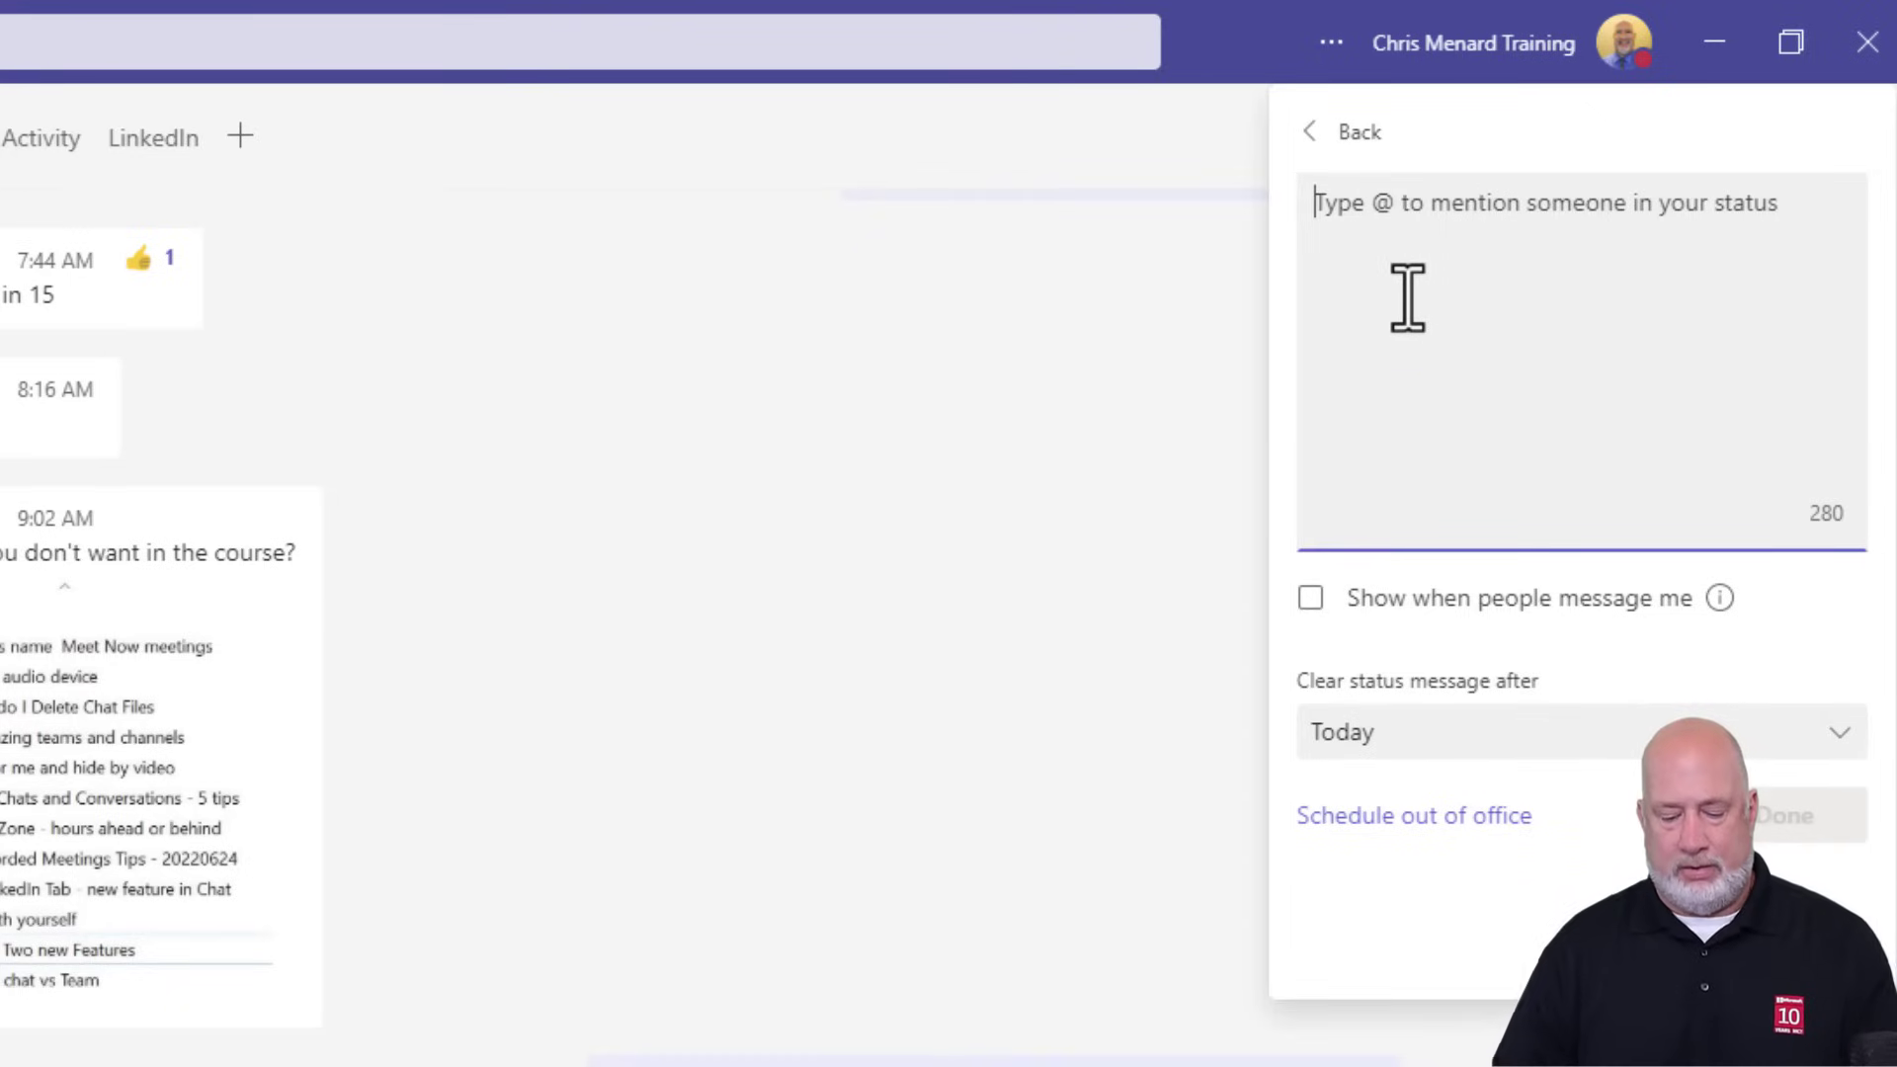
# Save the status message 'TEST', shown when people message me
pyautogui.write('TEST')
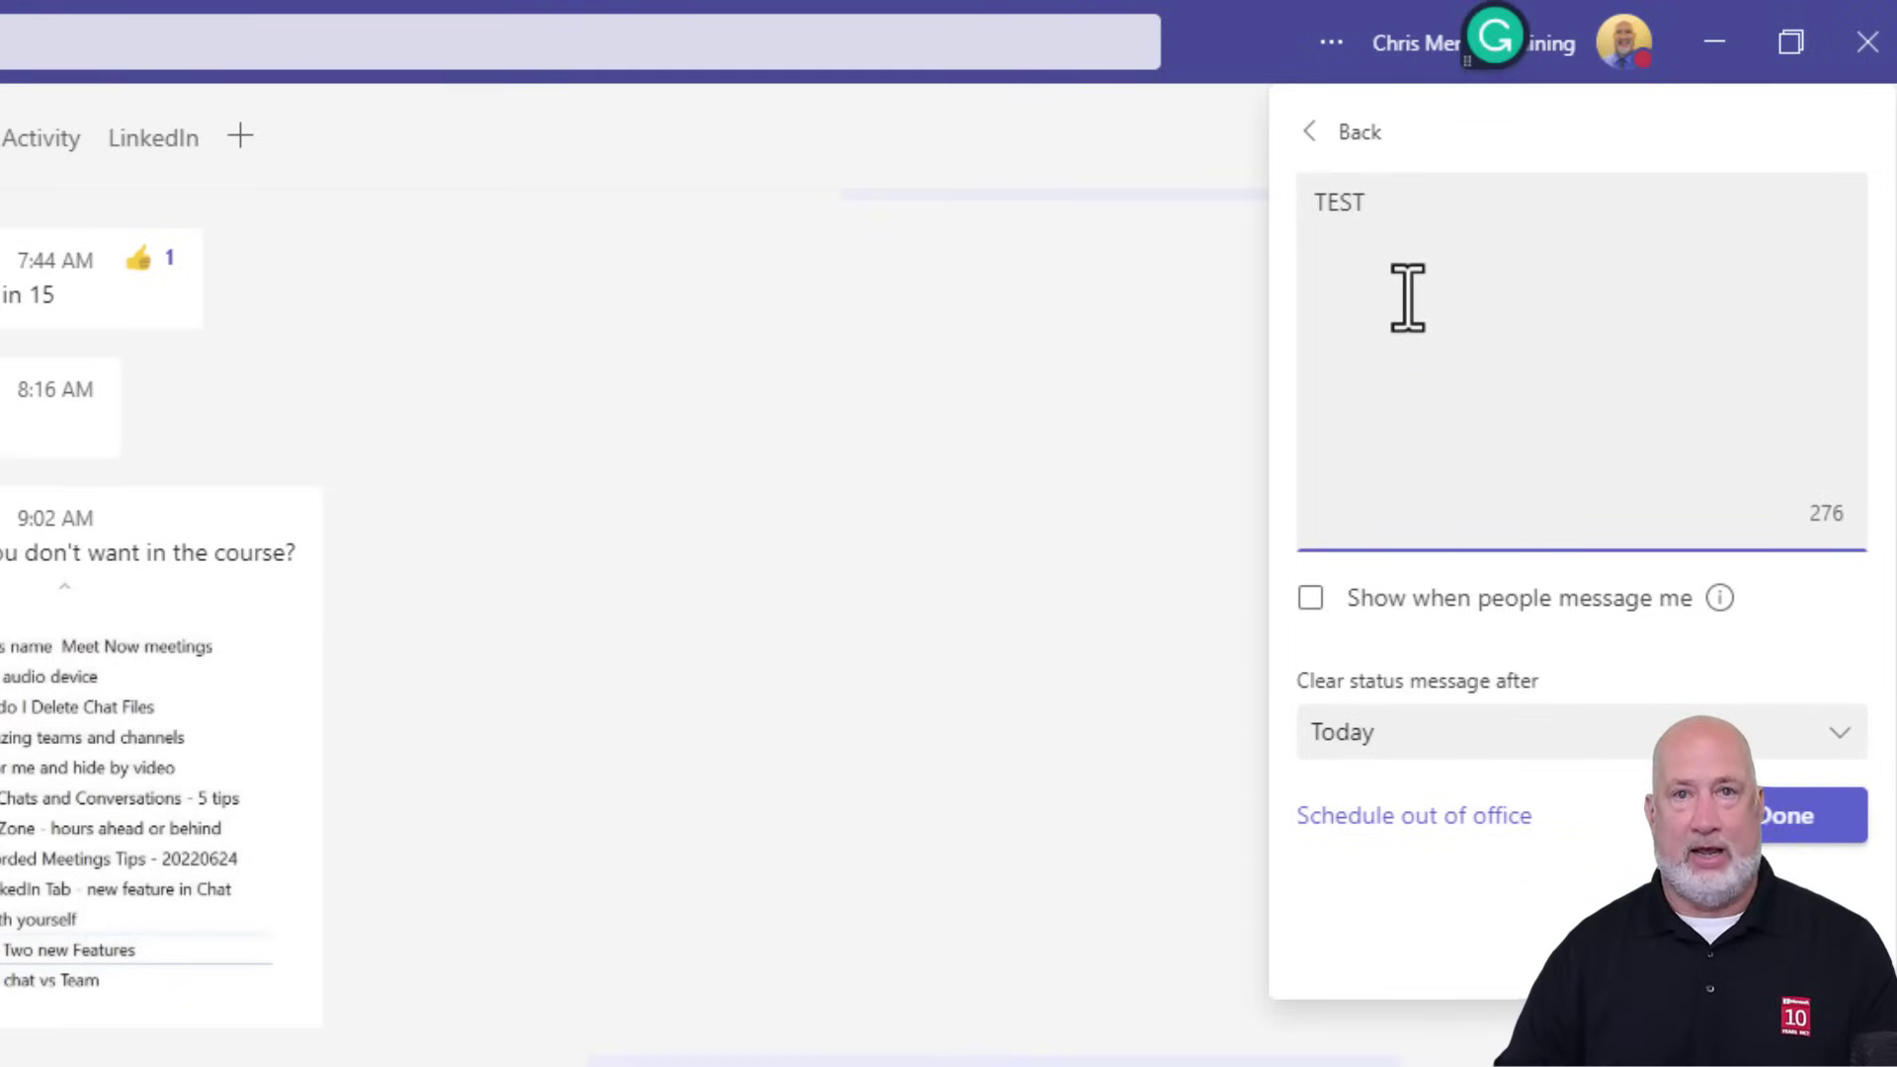
pyautogui.click(1310, 599)
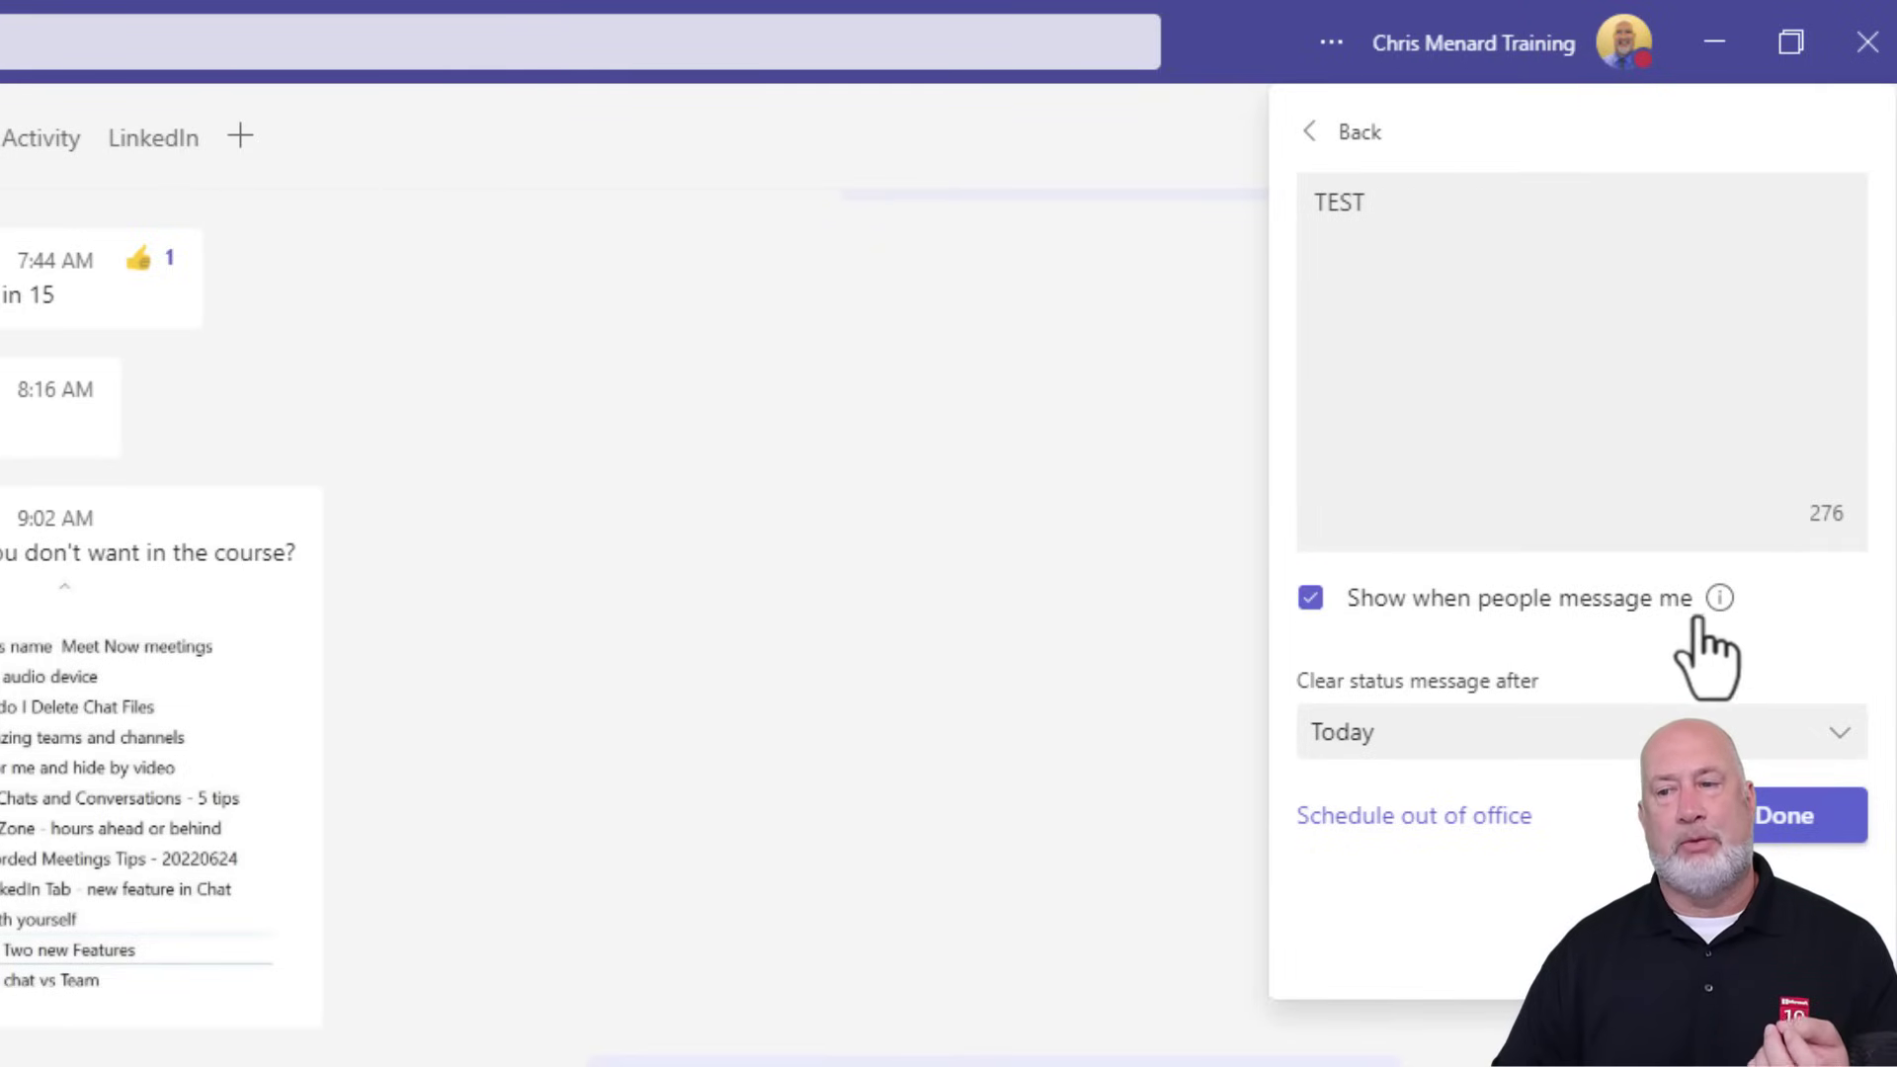
pyautogui.moveTo(1723, 607)
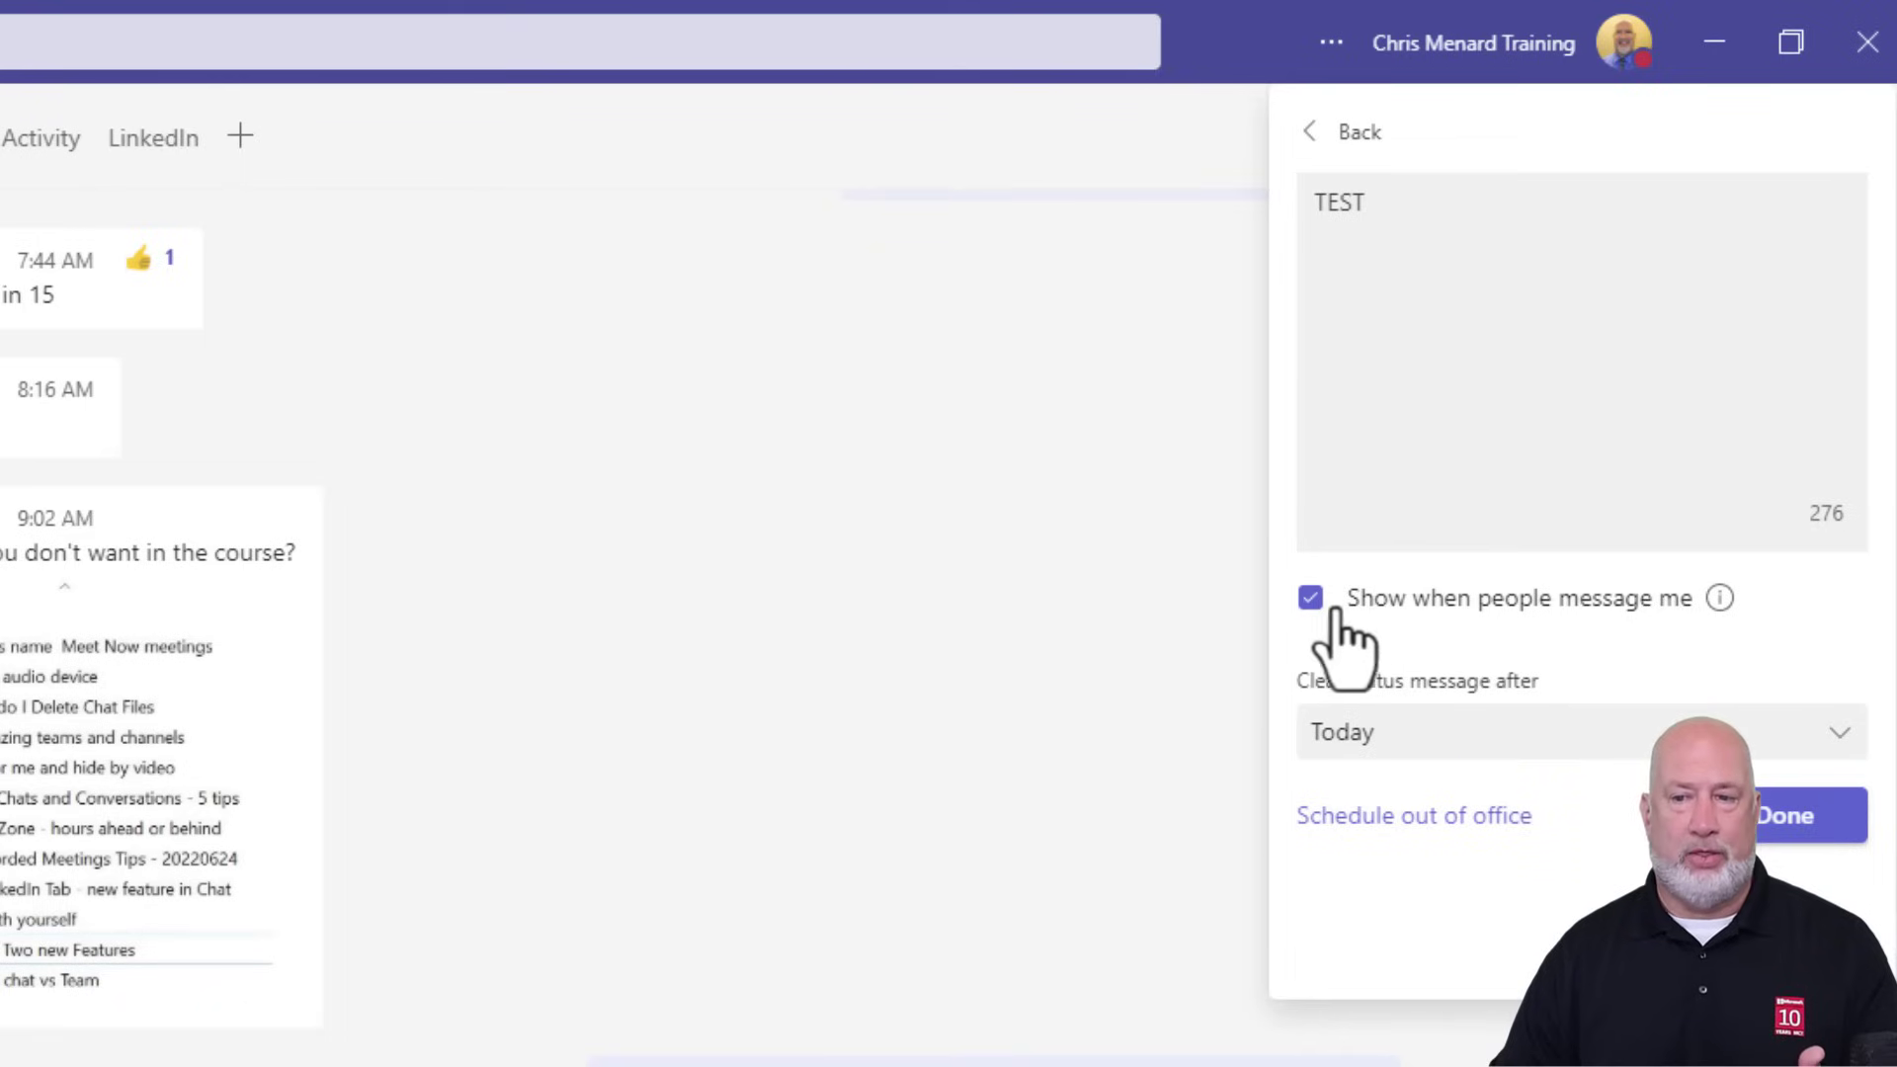
pyautogui.click(1783, 820)
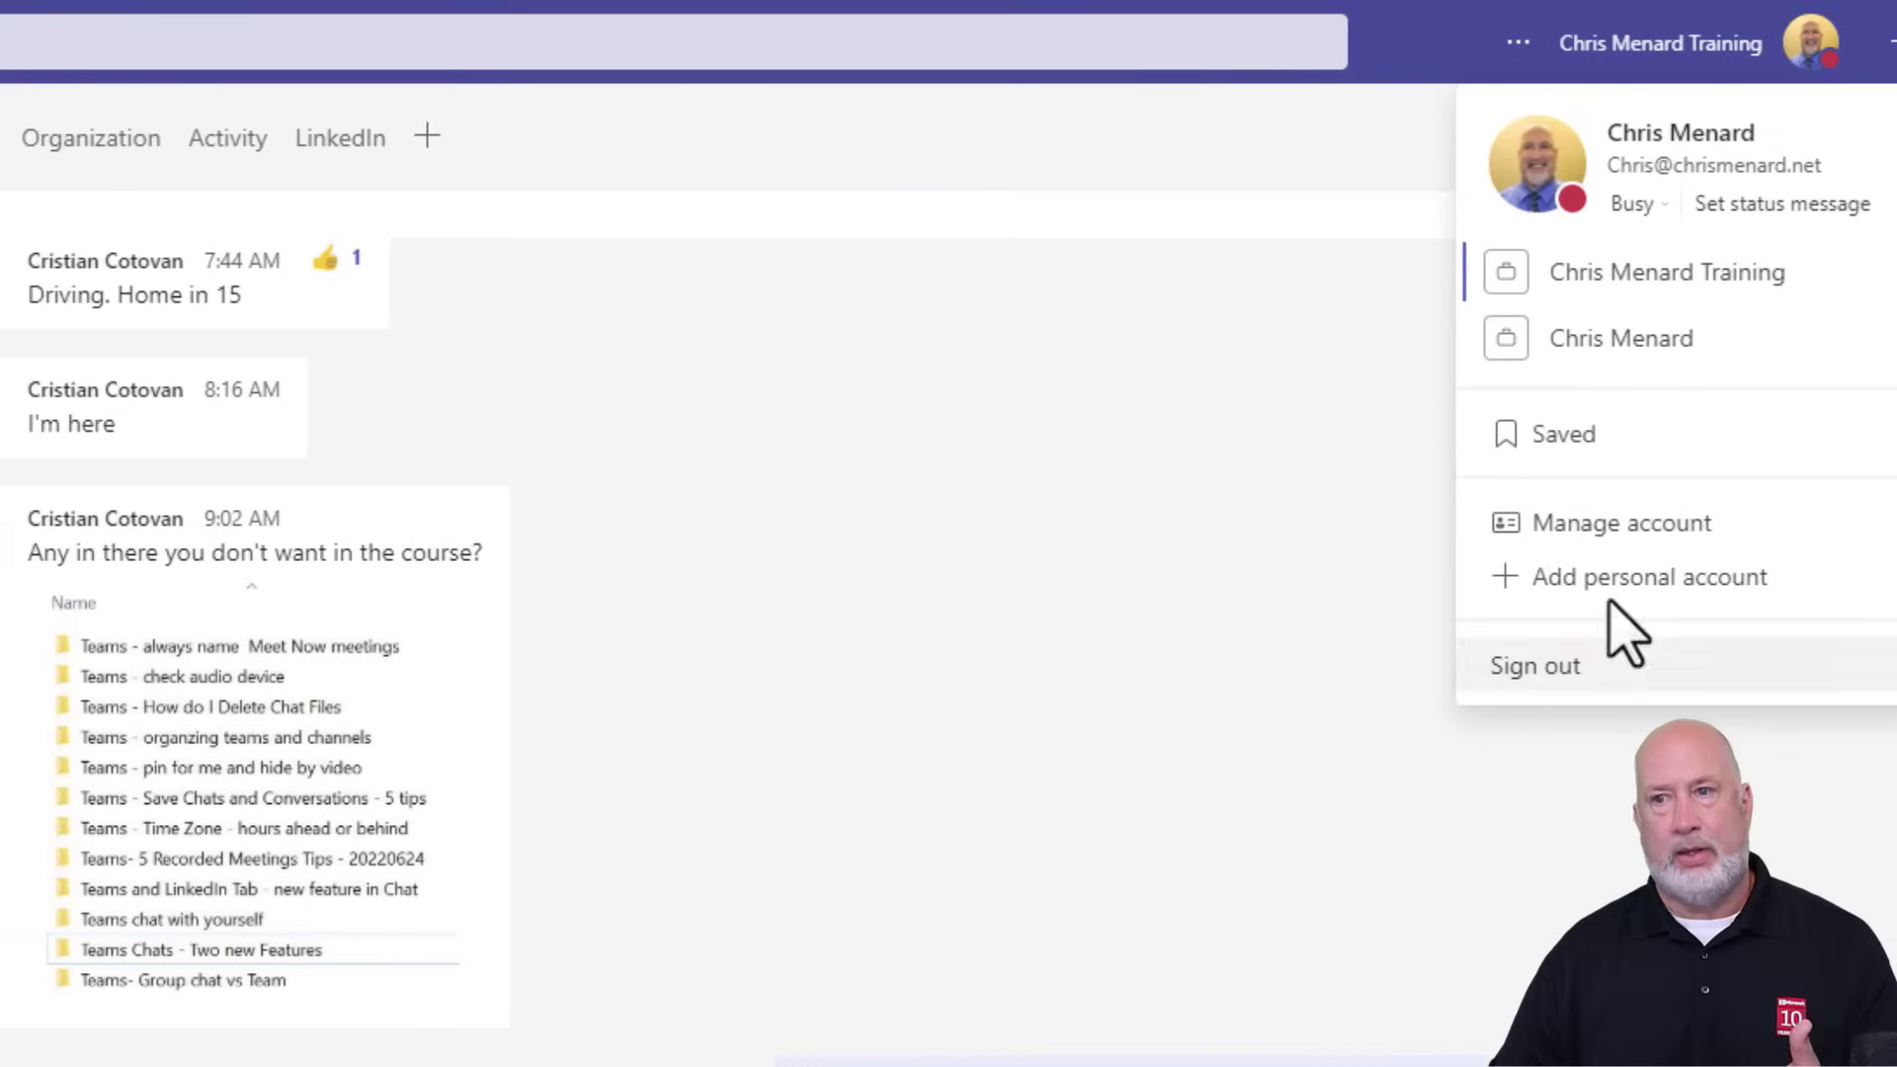
# Delete the TEST status message from the profile menu, then close the menu
pyautogui.click(1214, 314)
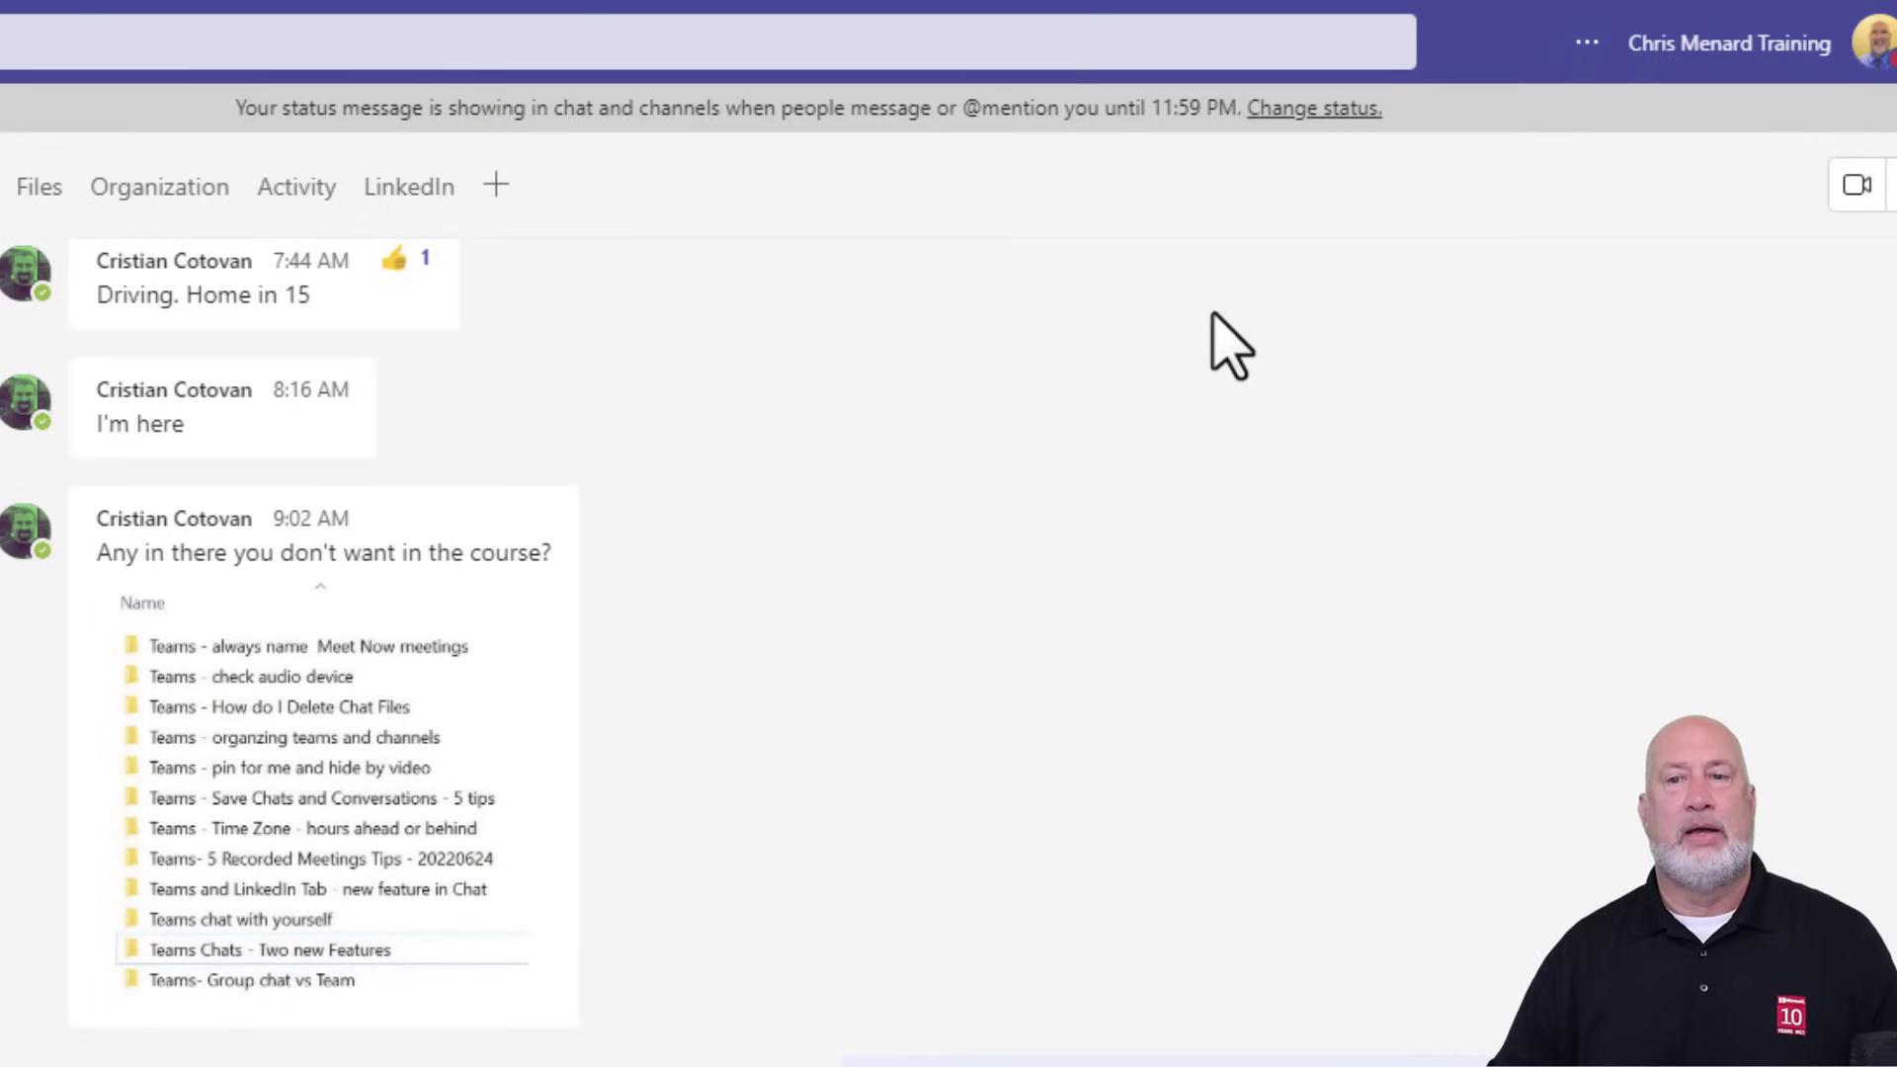
pyautogui.click(1305, 109)
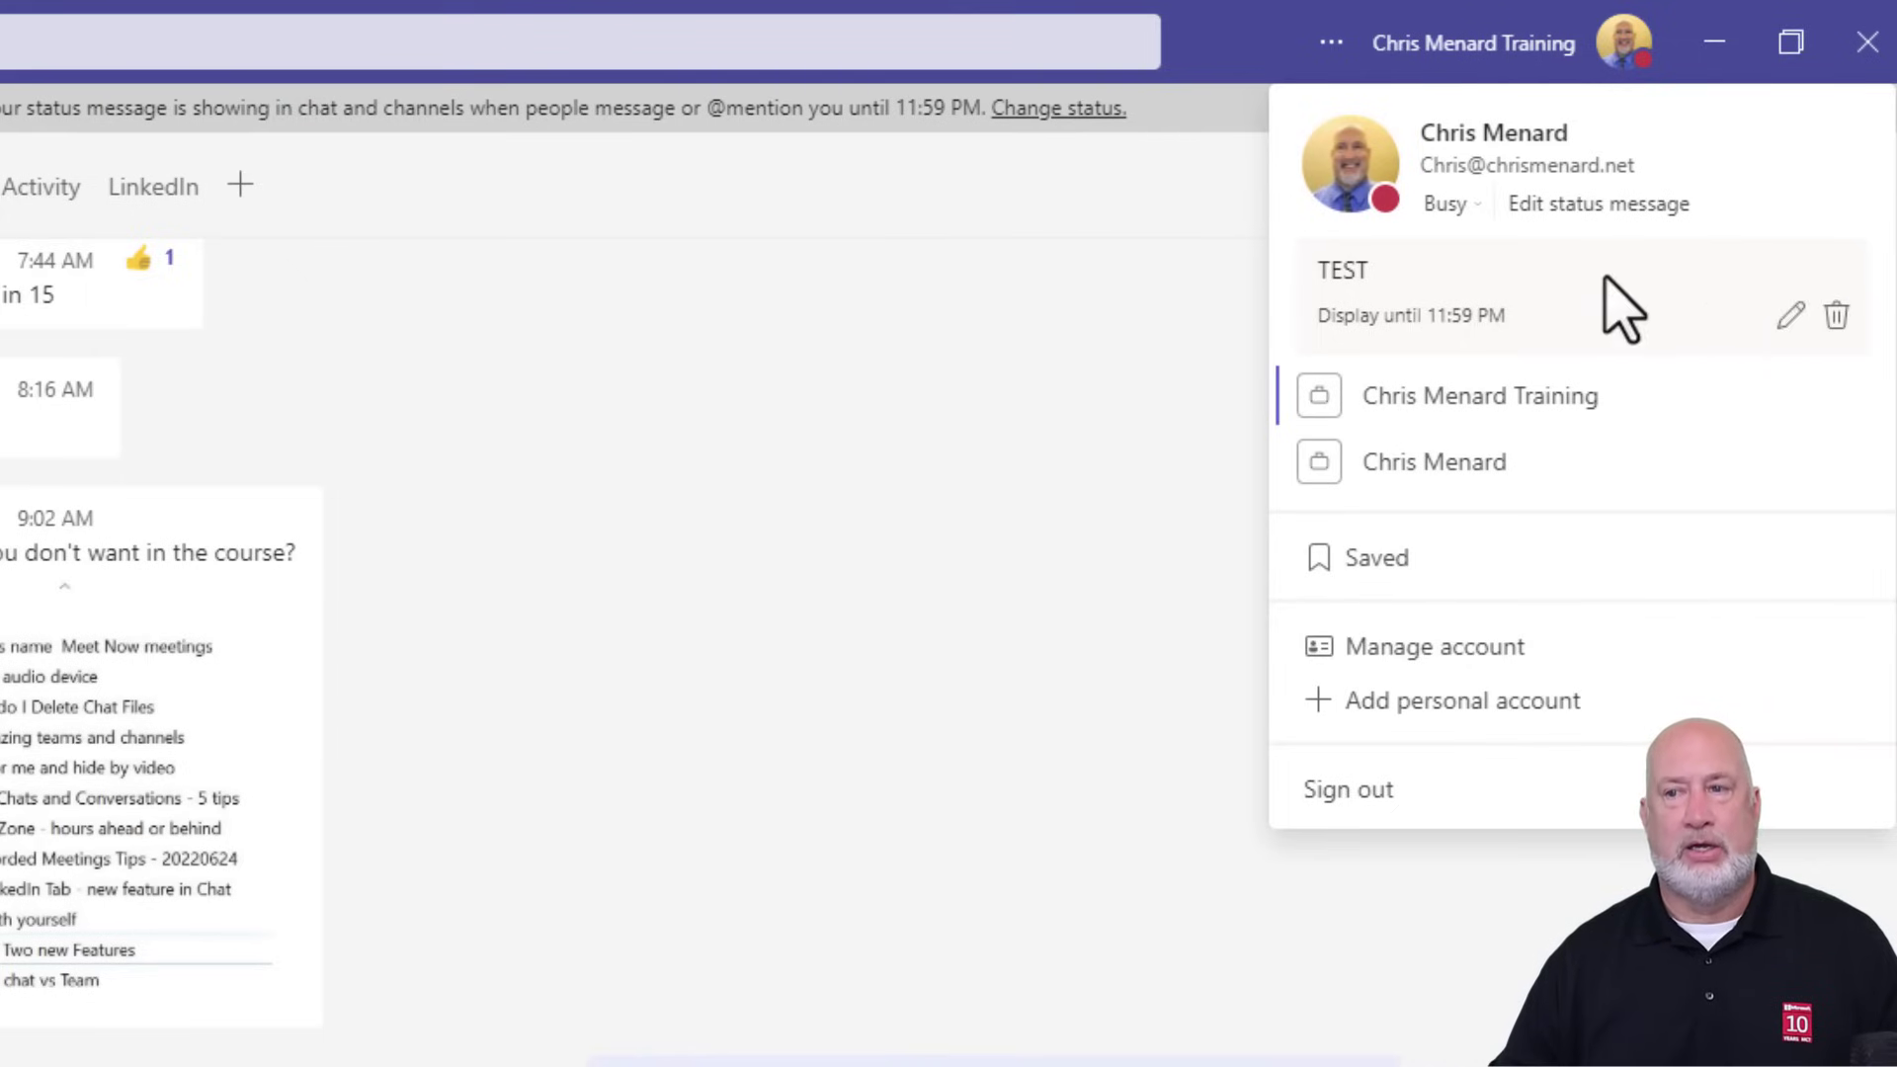
pyautogui.click(1835, 314)
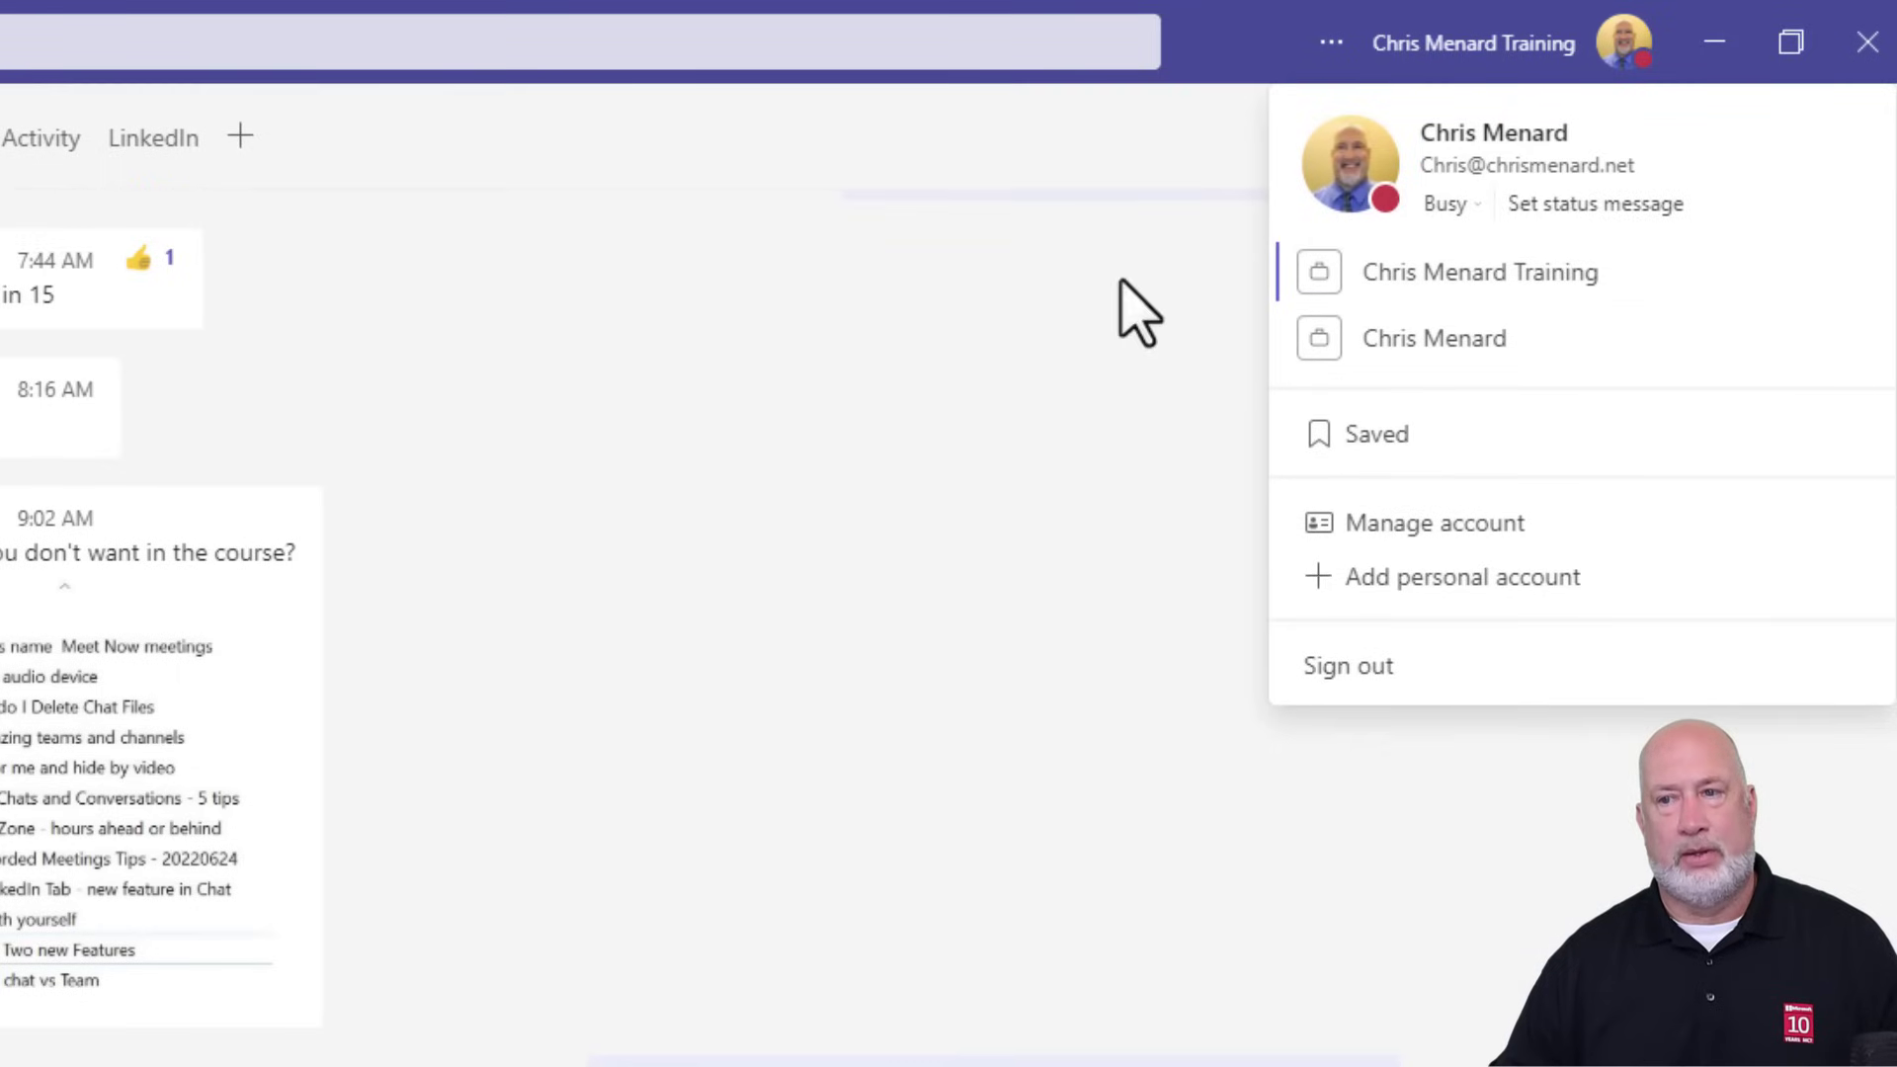
pyautogui.click(982, 287)
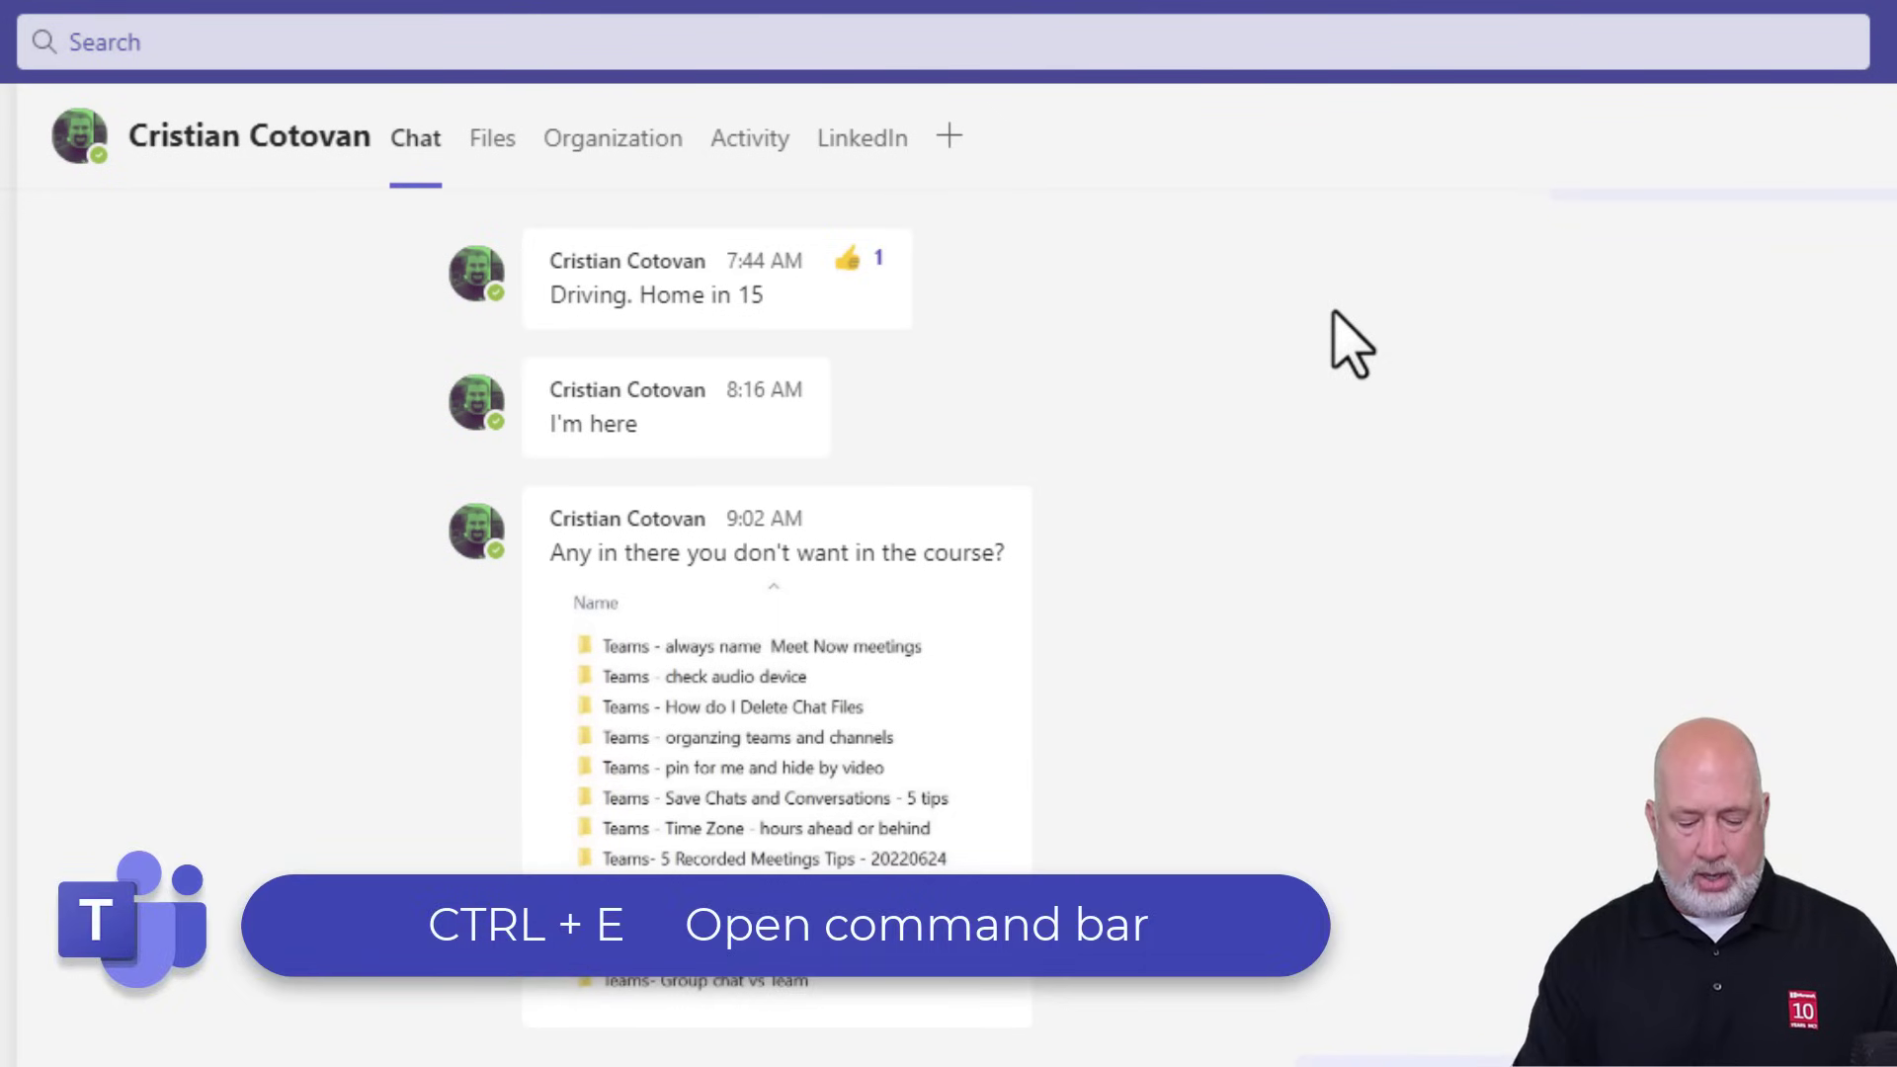
# Set status to Be right back with the /brb command
pyautogui.hotkey('ctrl', 'e')
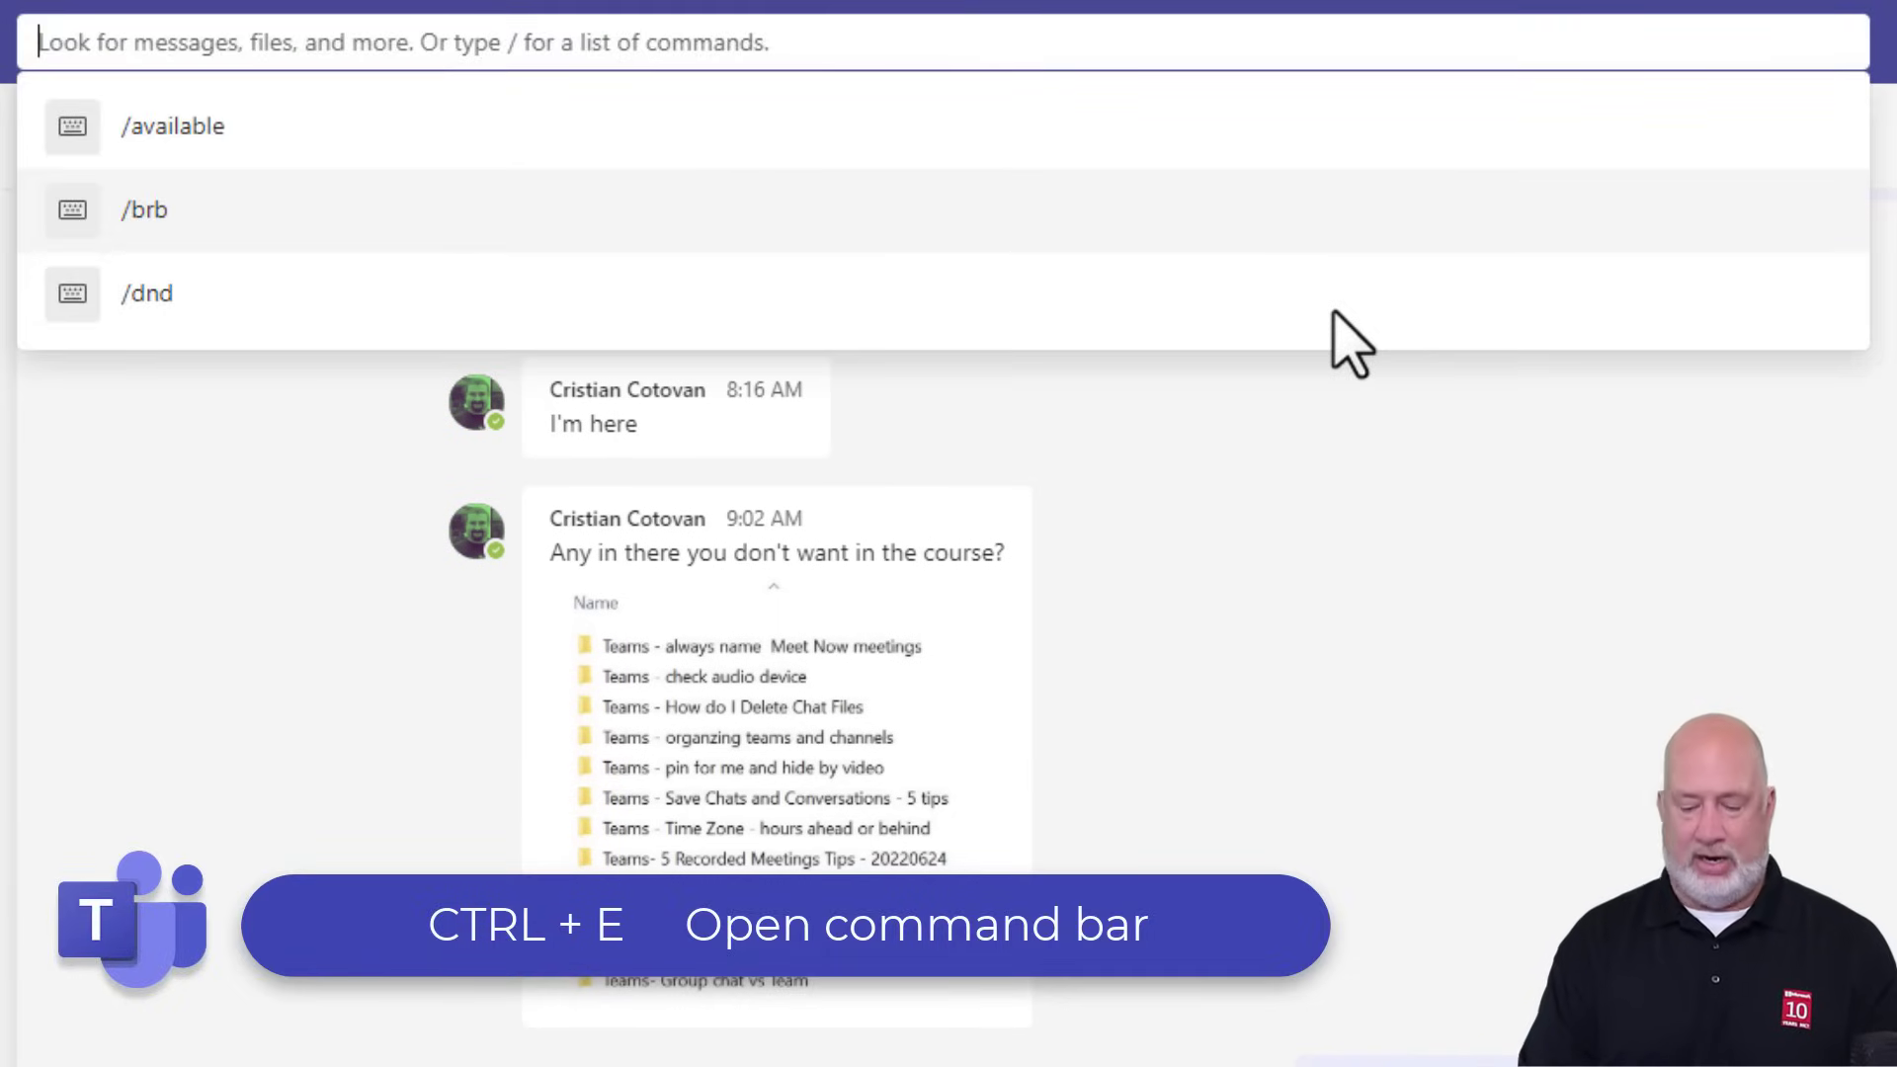
pyautogui.write('/')
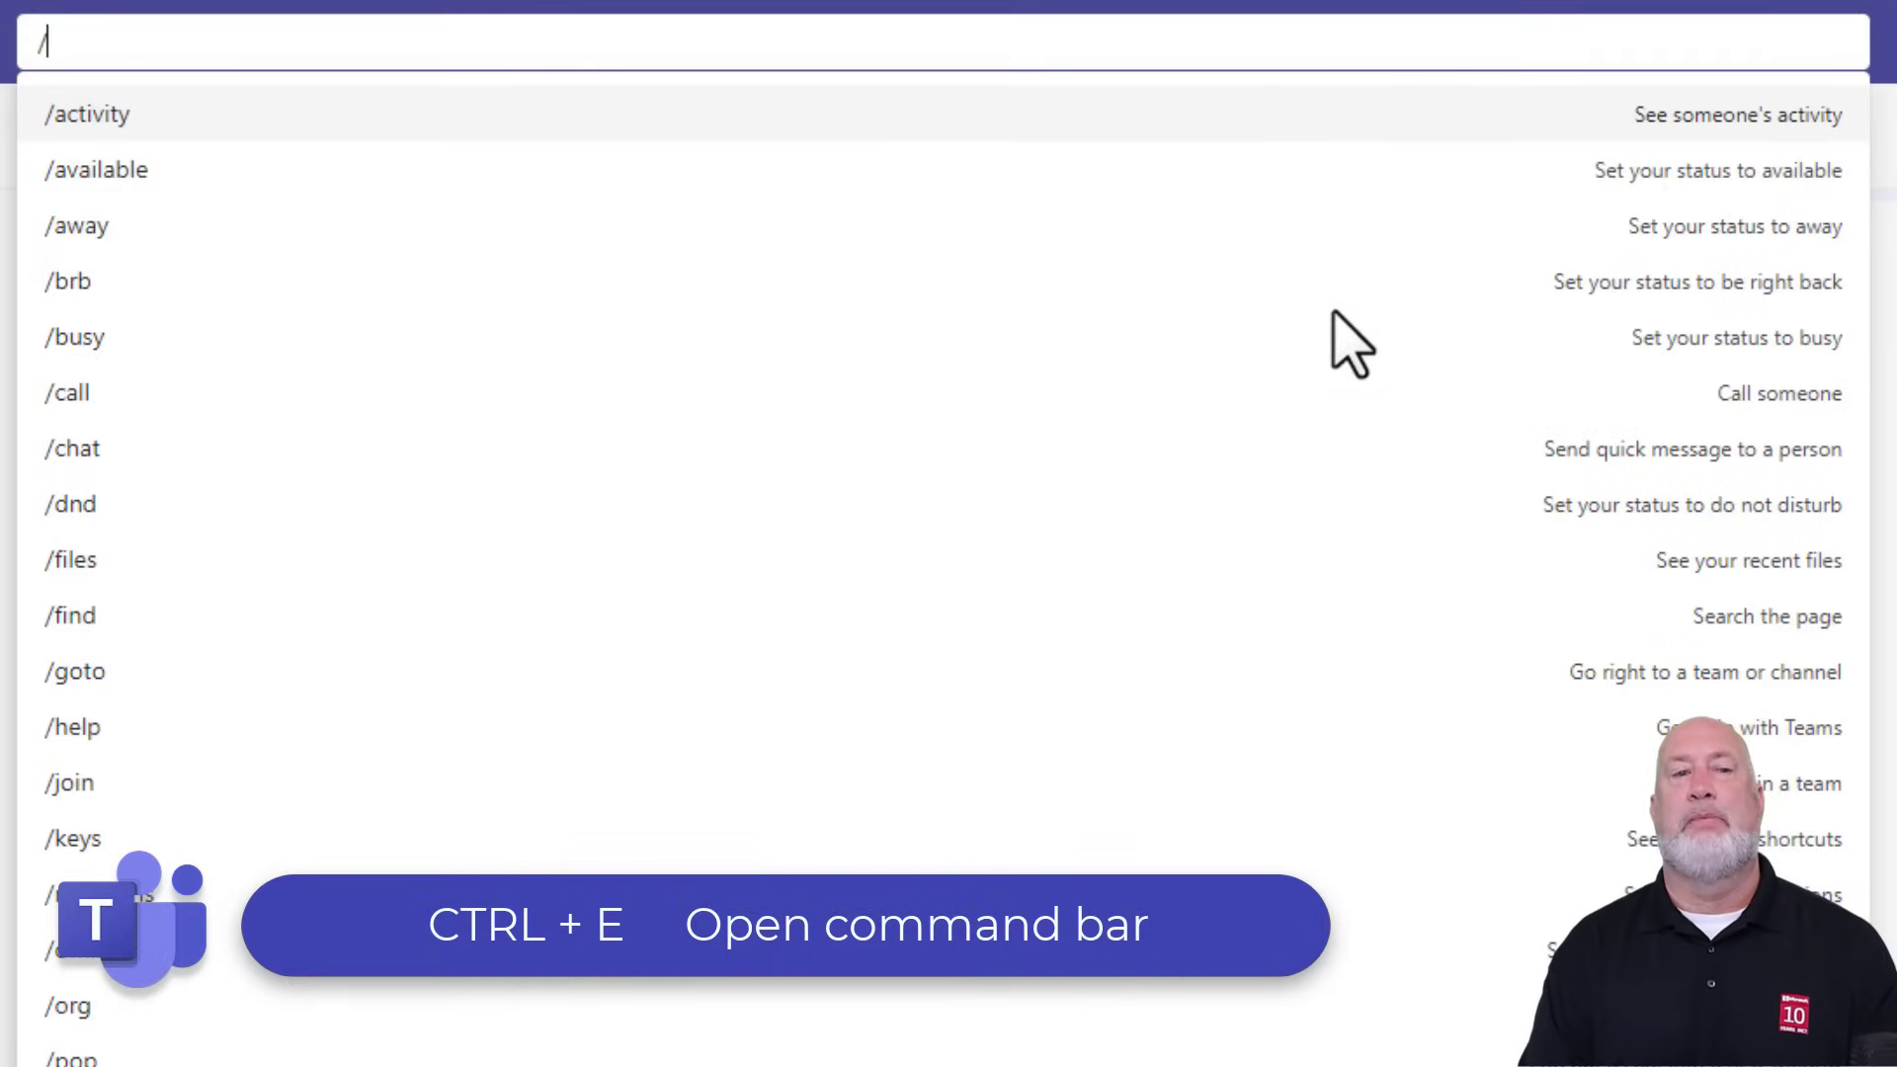
pyautogui.write('brb')
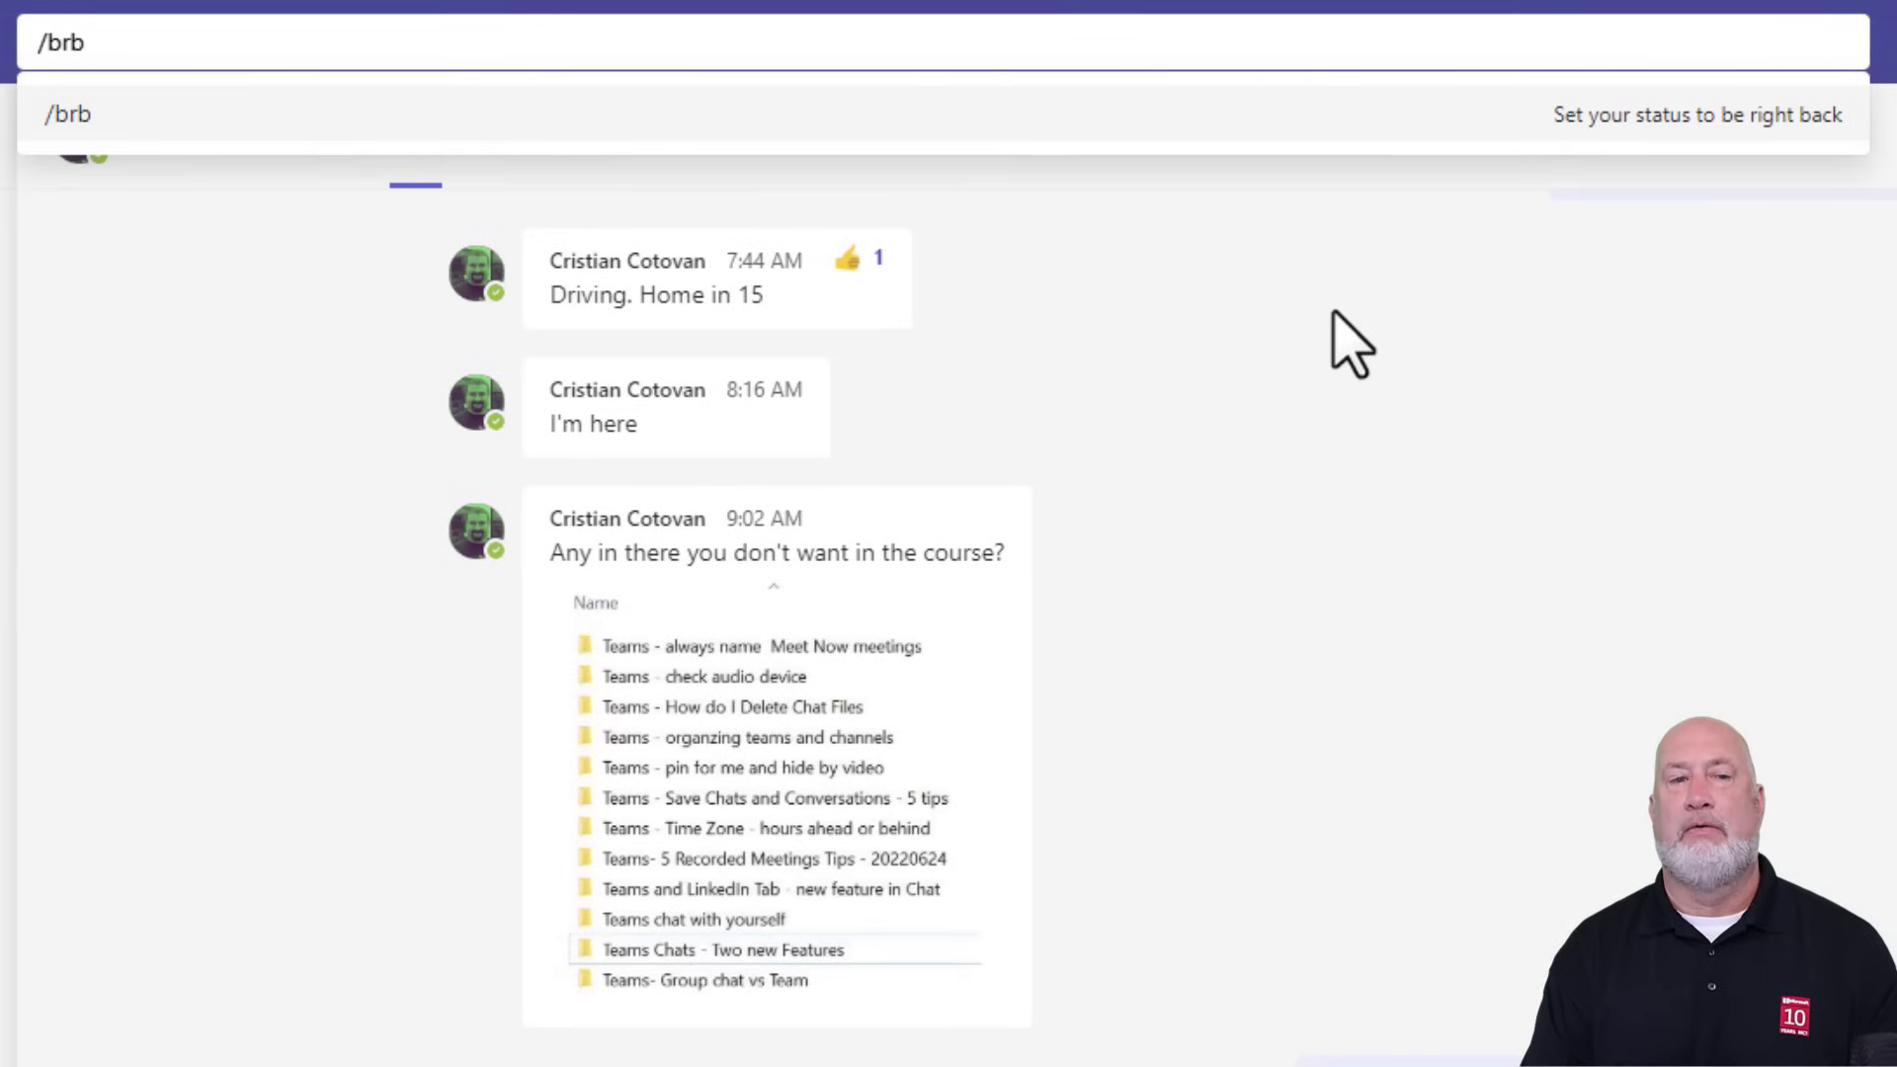
pyautogui.press('Return')
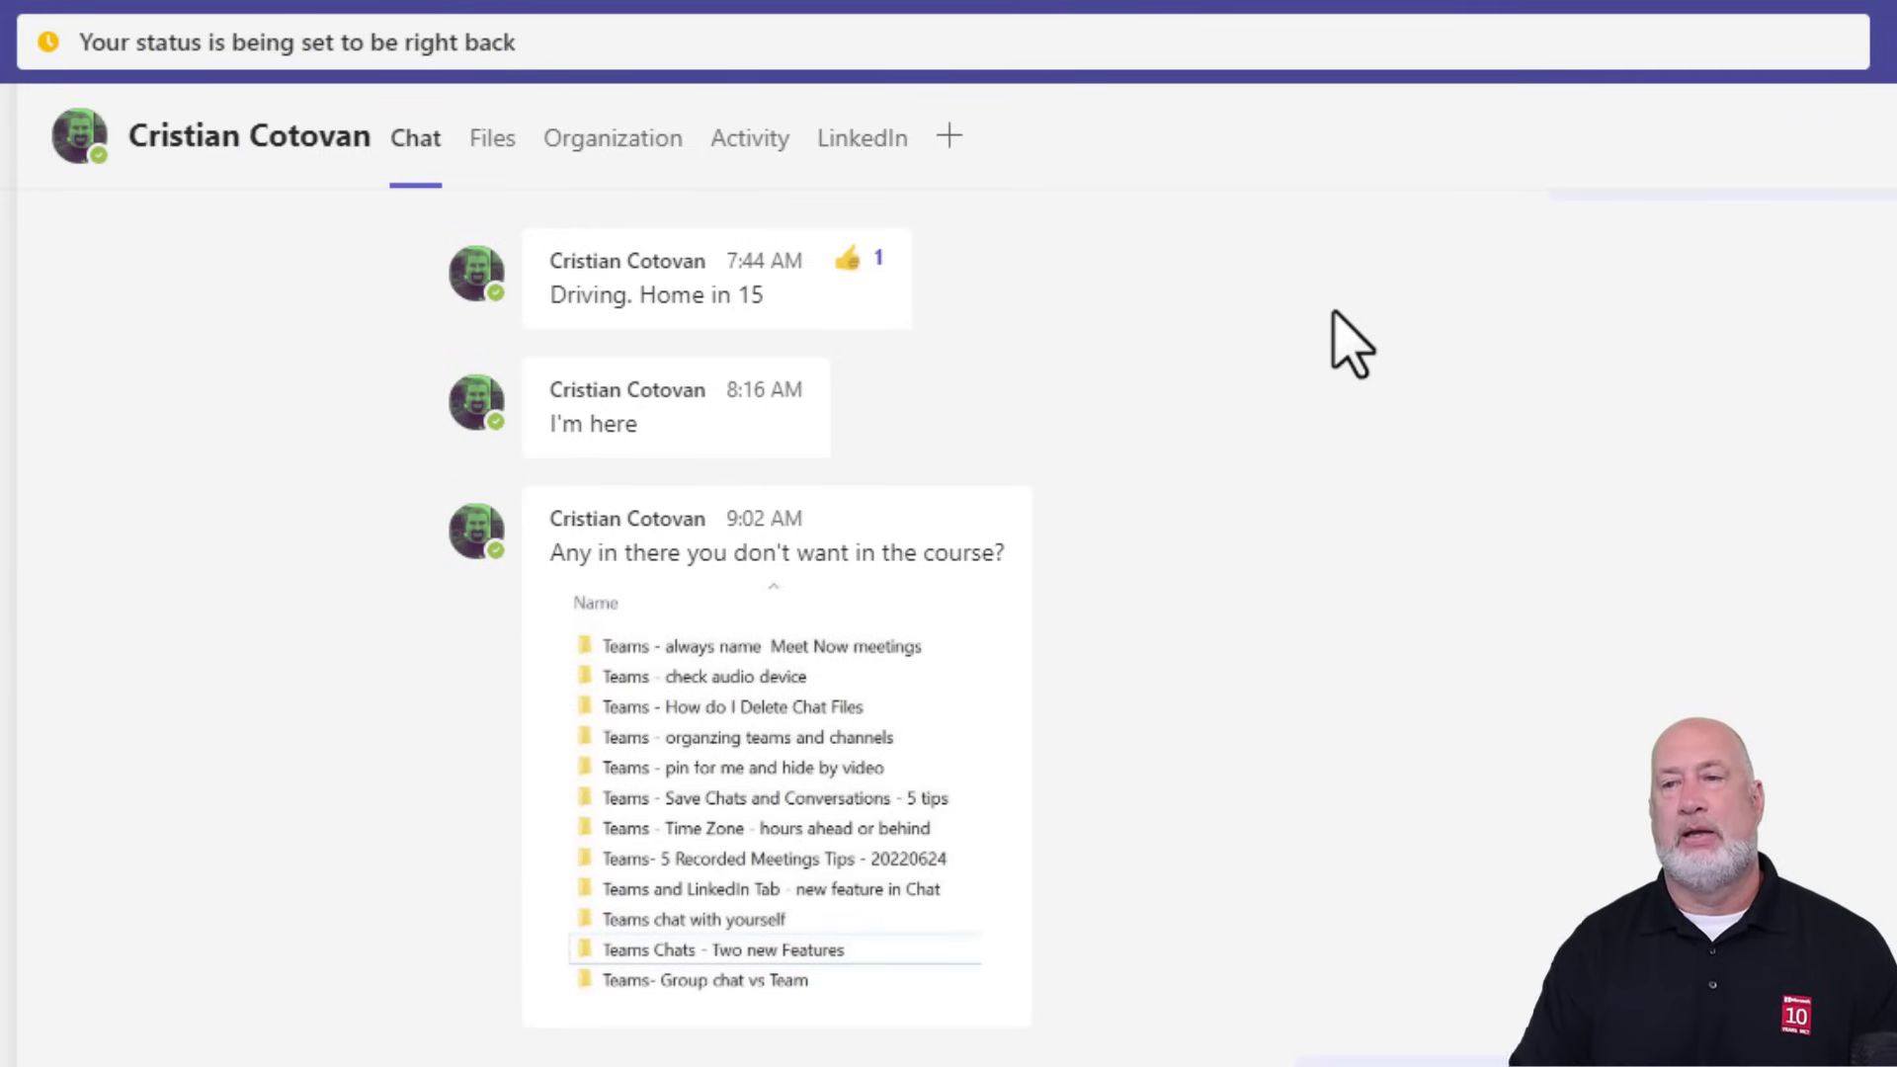
# Switch status to Do not disturb with the /dnd command
pyautogui.click(914, 42)
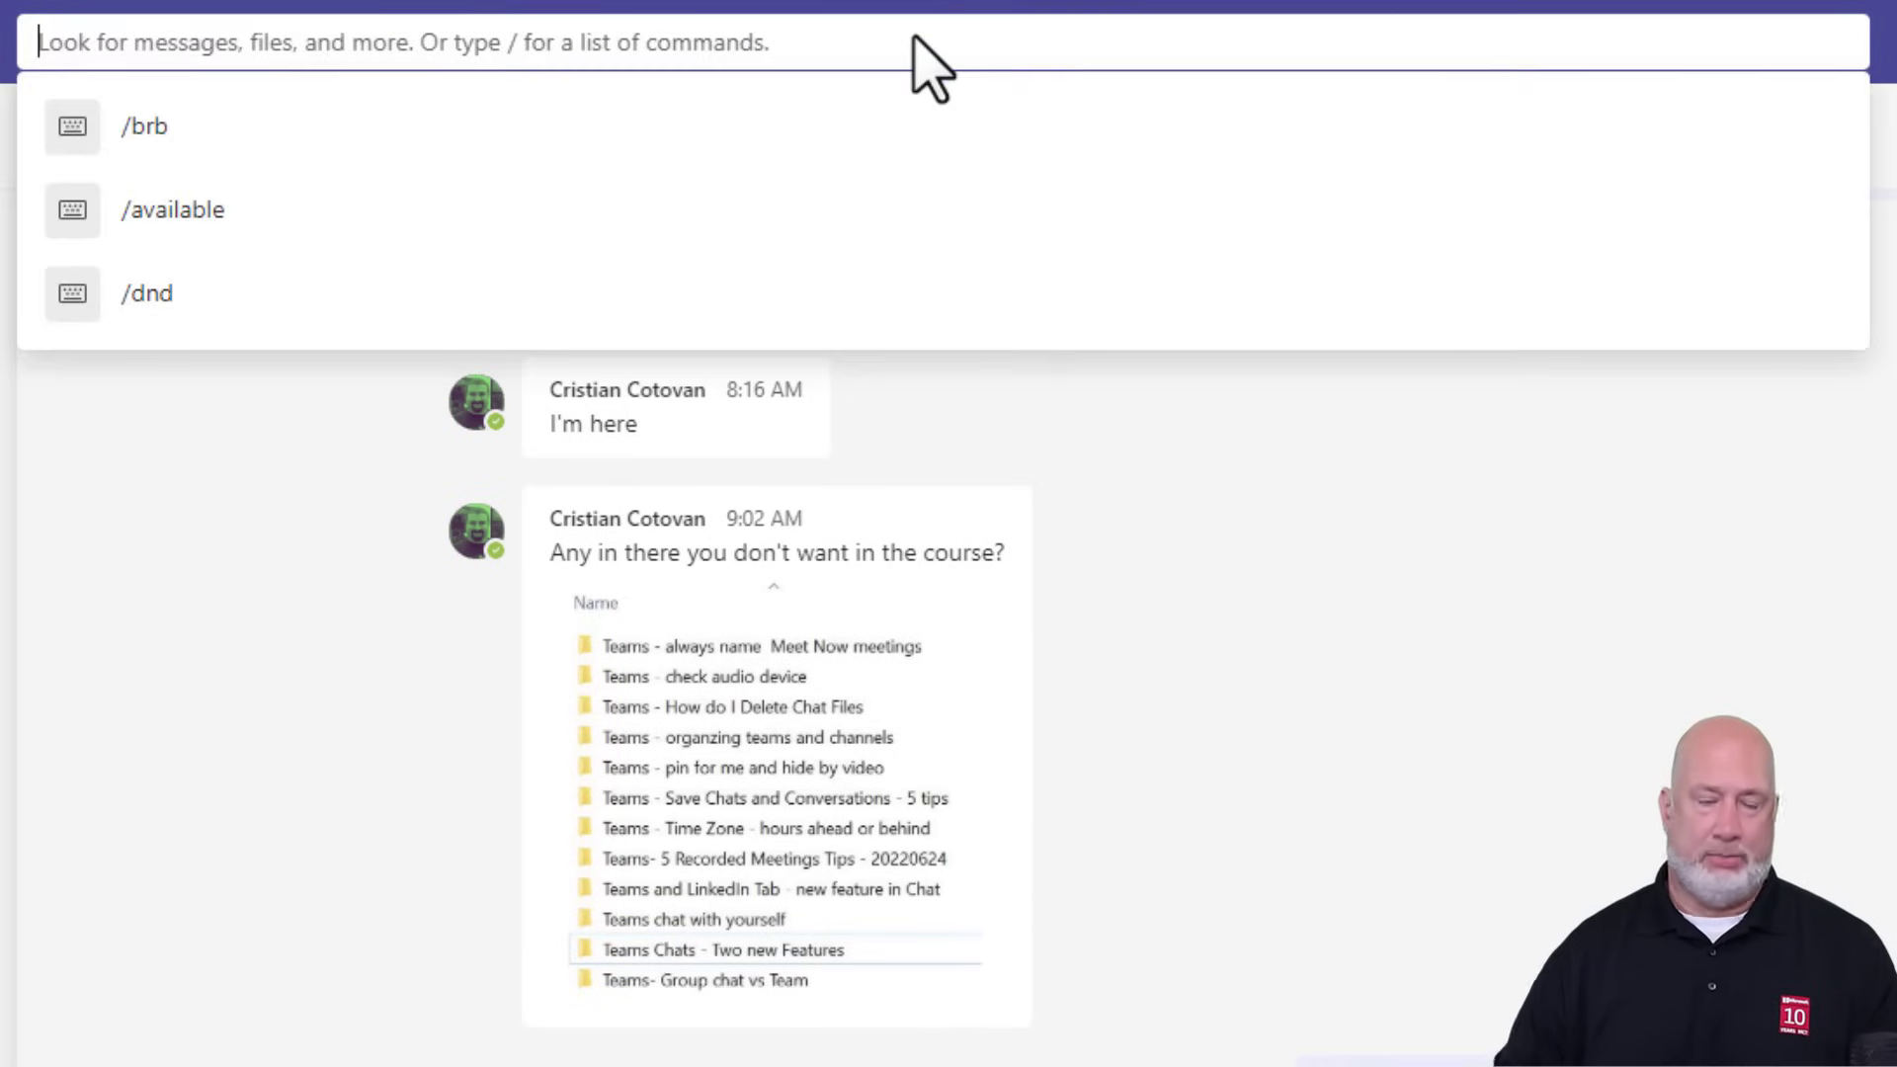
pyautogui.write('/')
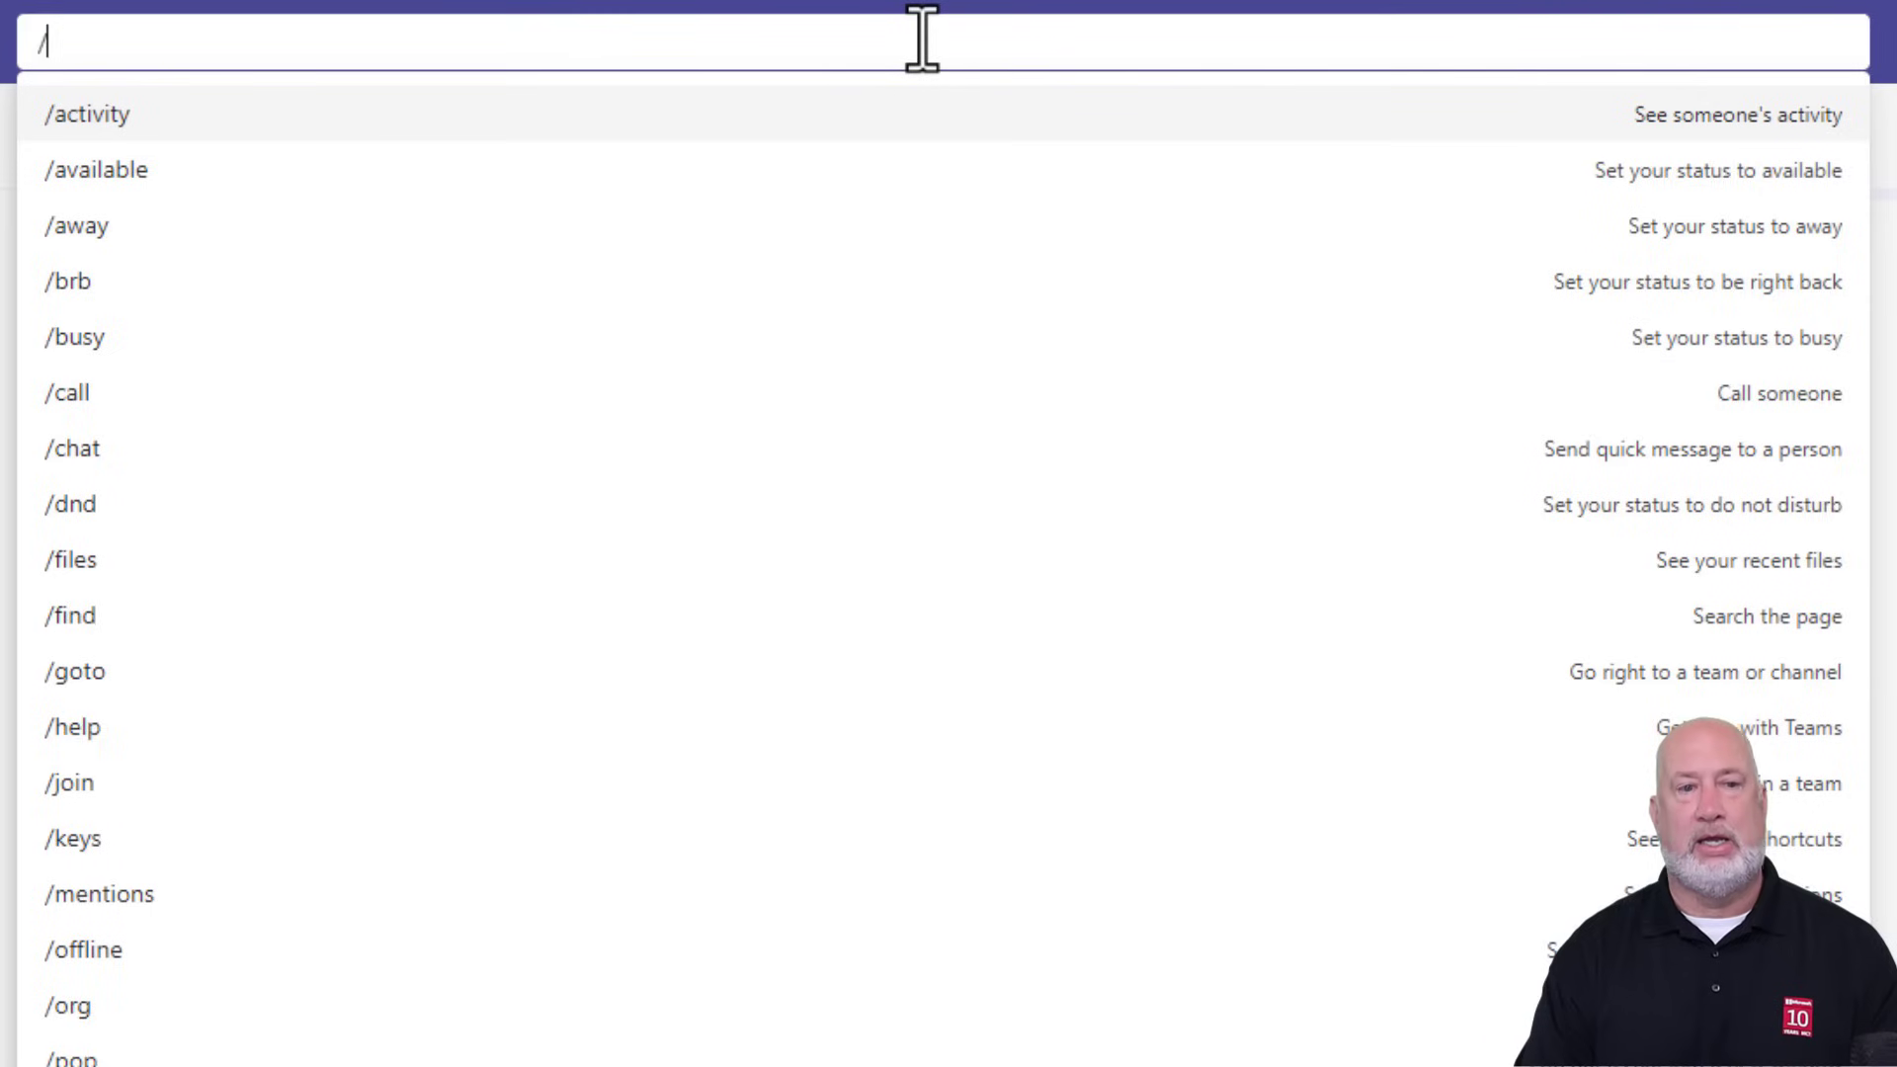
pyautogui.write('dnd')
pyautogui.press('Return')
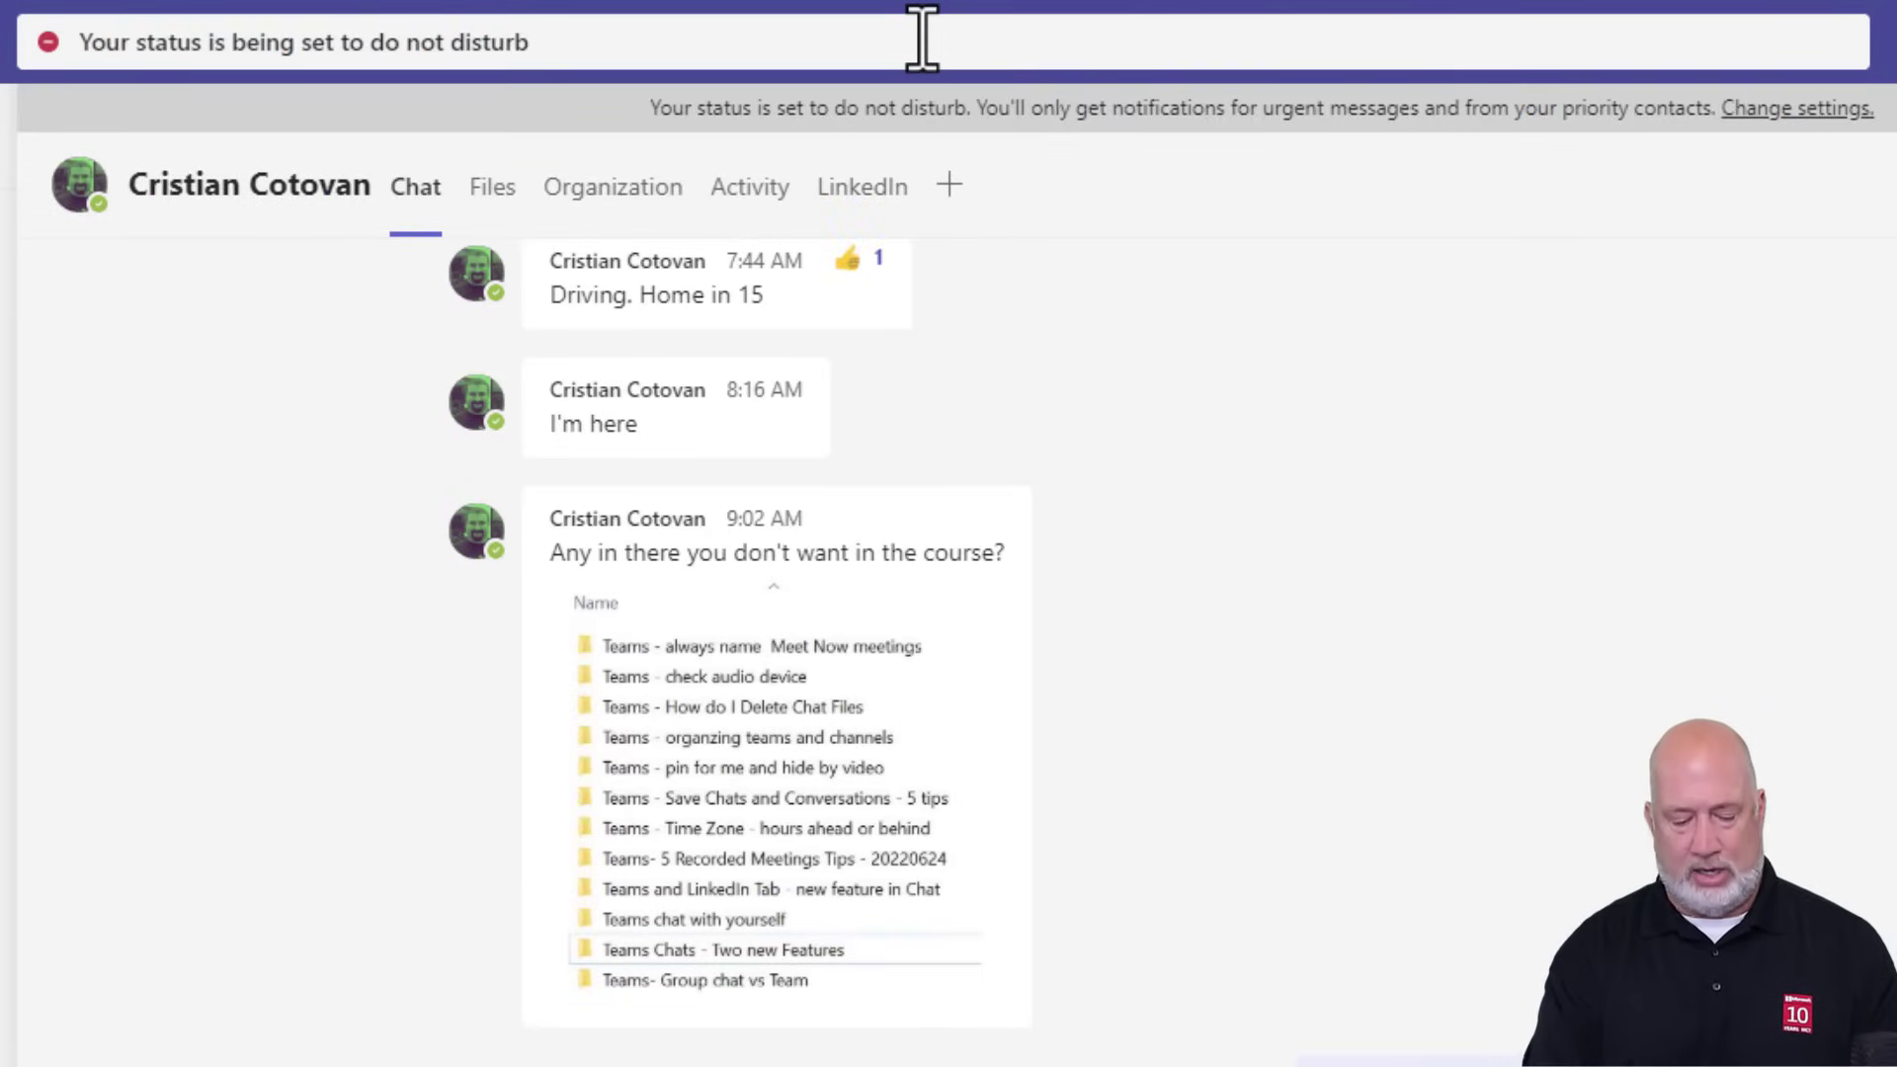
# Return status to Available with the /available command
pyautogui.click(922, 39)
pyautogui.write('/ava')
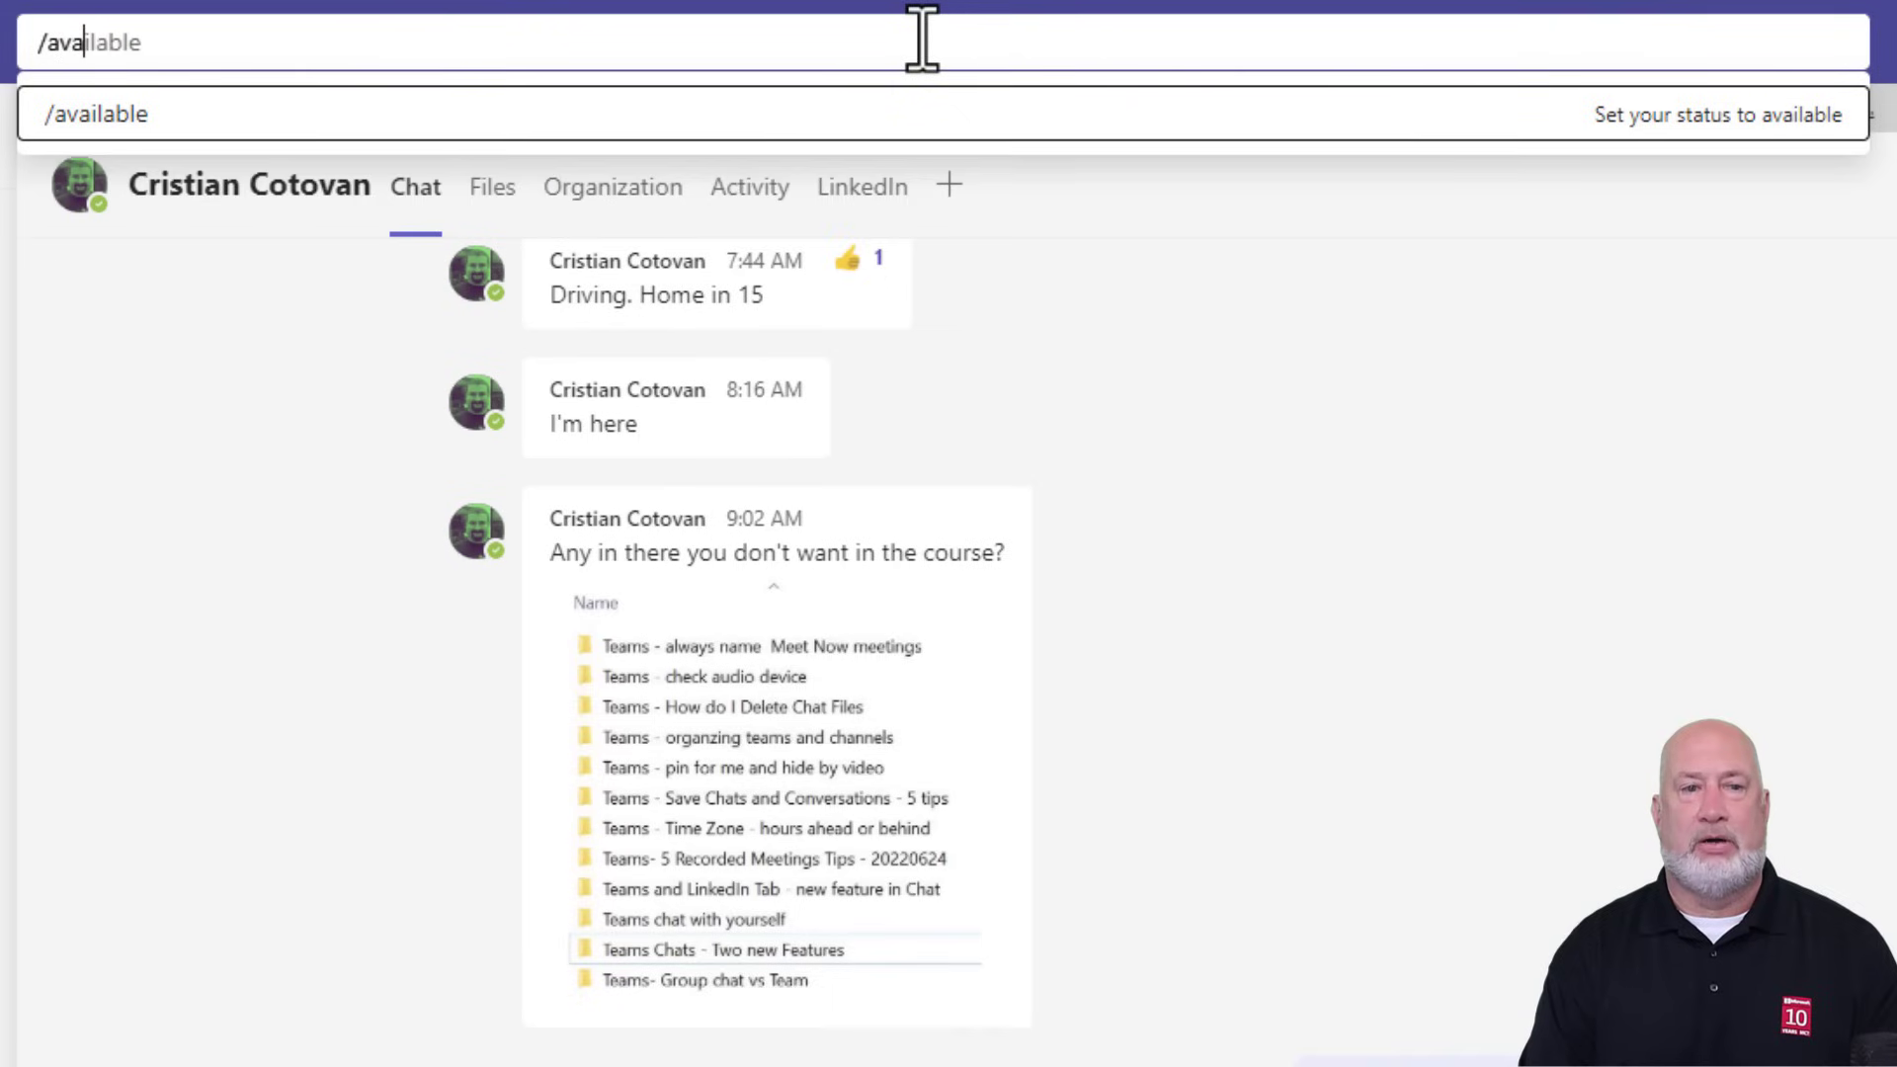
pyautogui.press('Return')
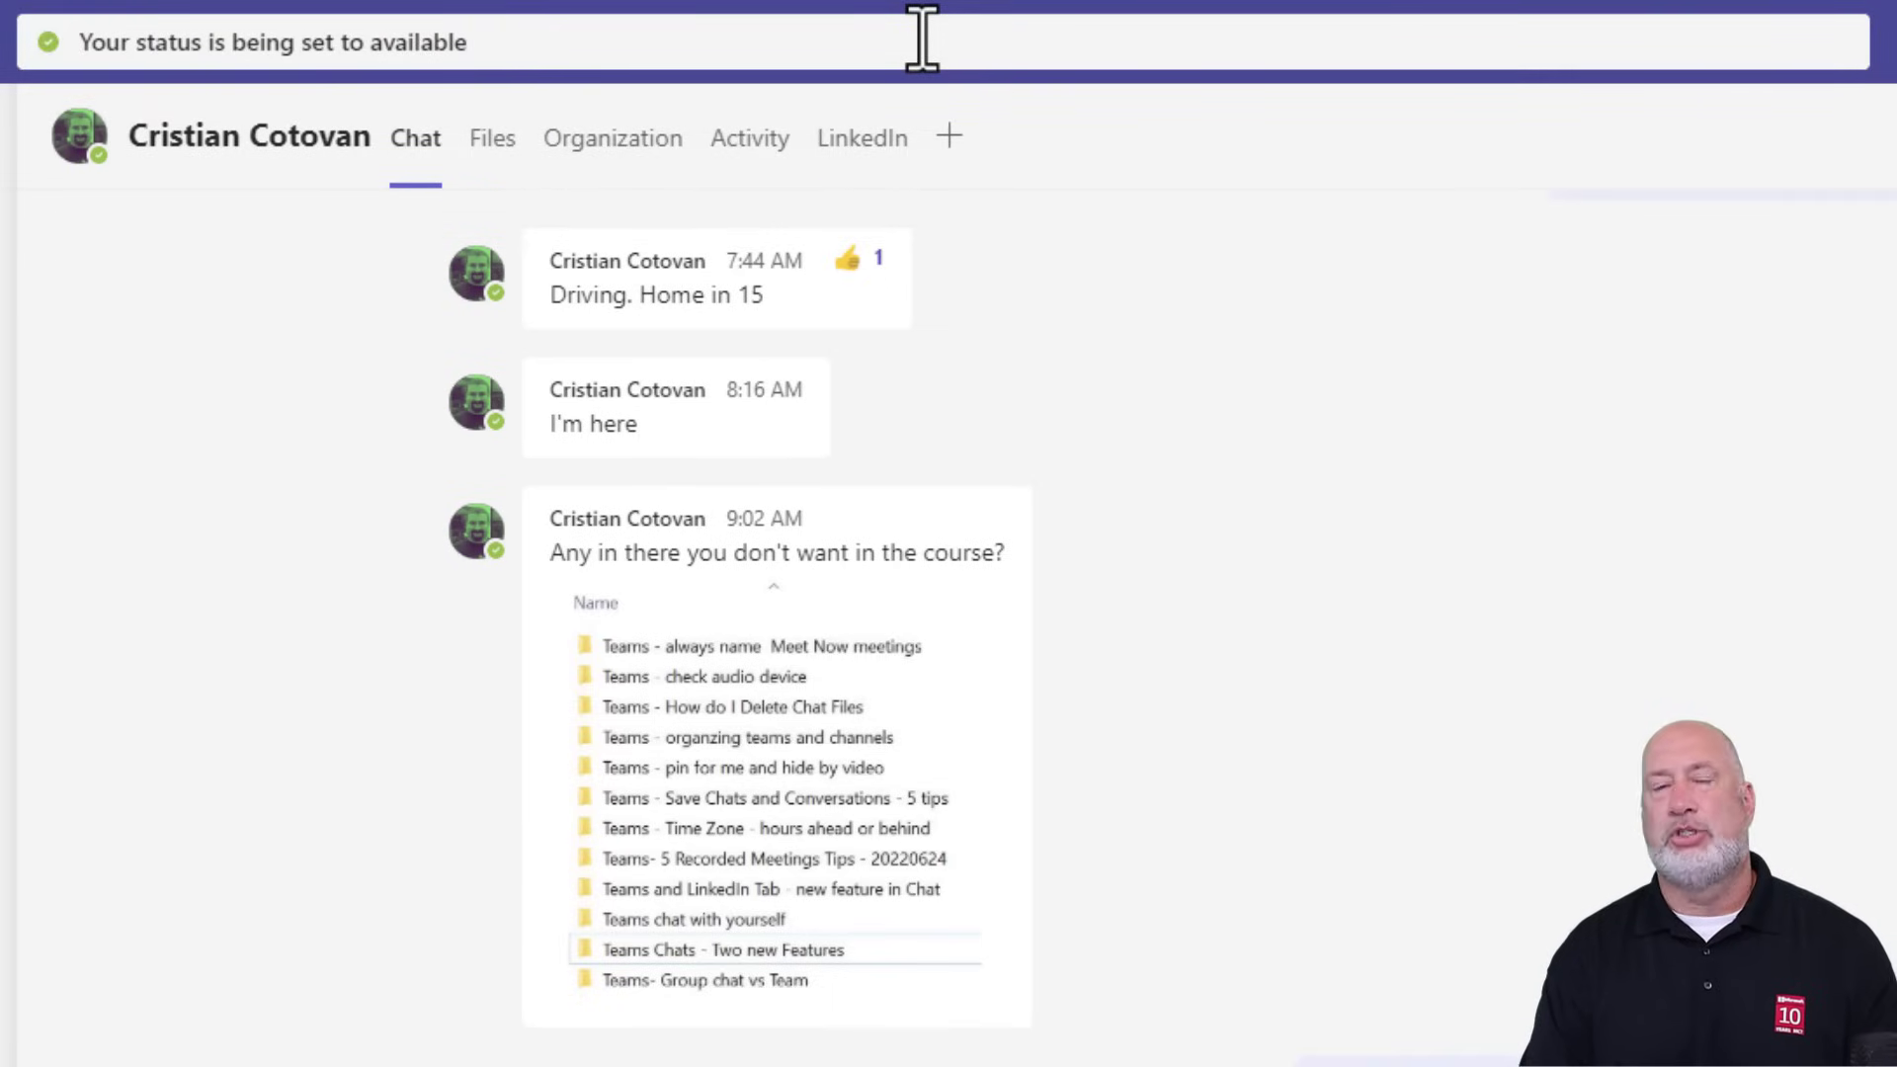